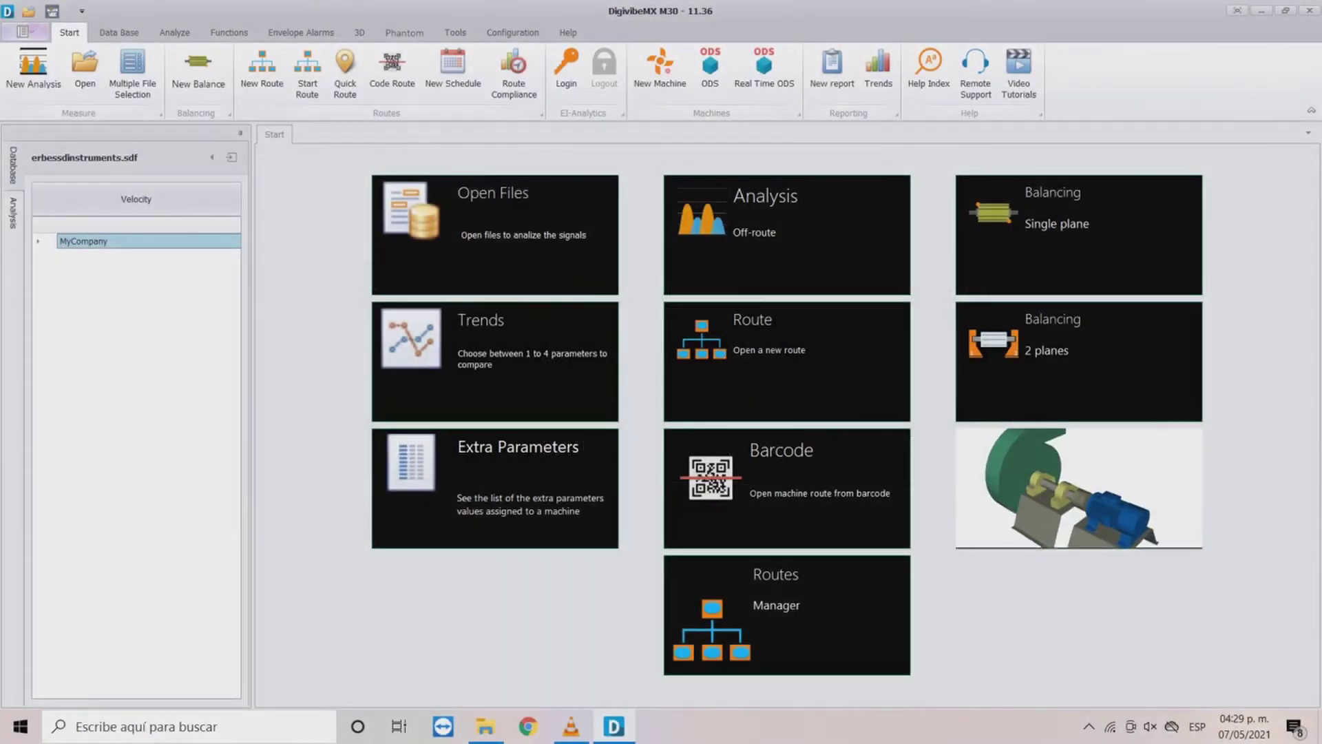
Start the Phantom configuration wizard and register the sensor by manually entering its Phantom code
{"action": "left_click", "coordinate": [404, 33]}
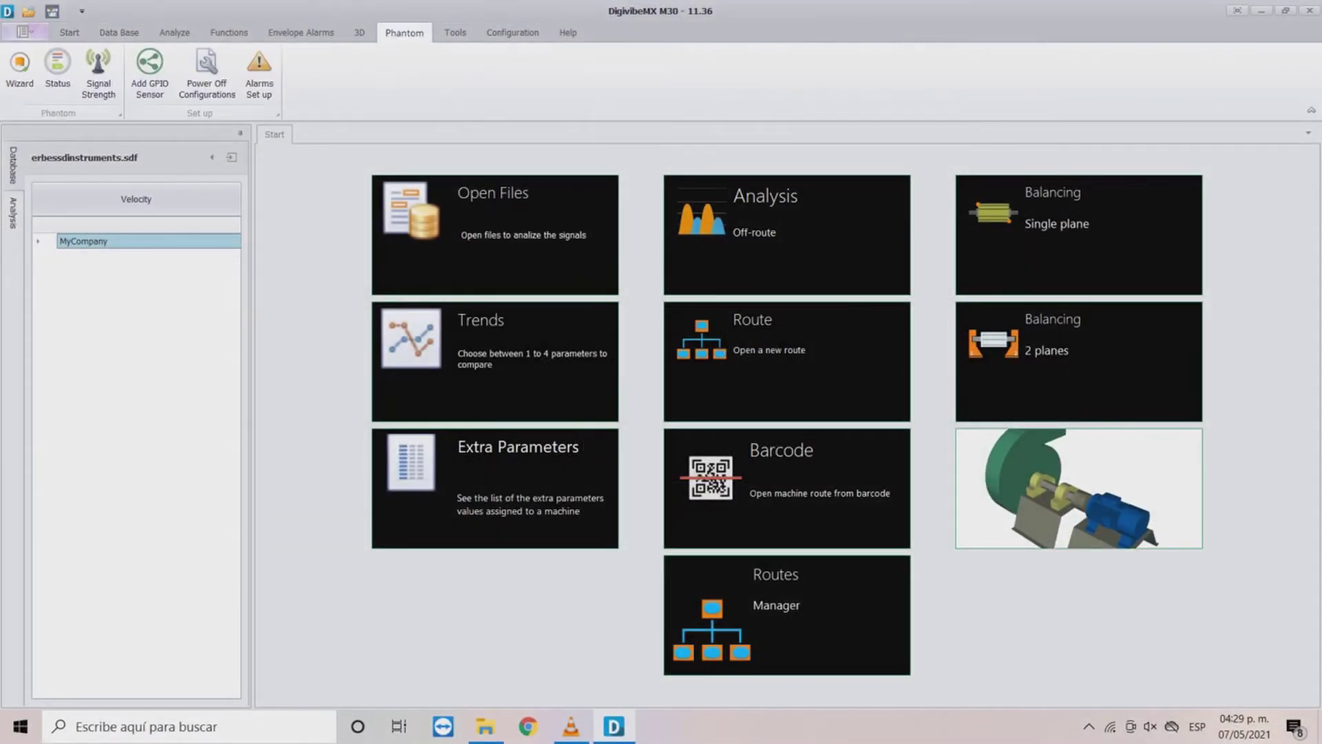
{"action": "left_click", "coordinate": [20, 72]}
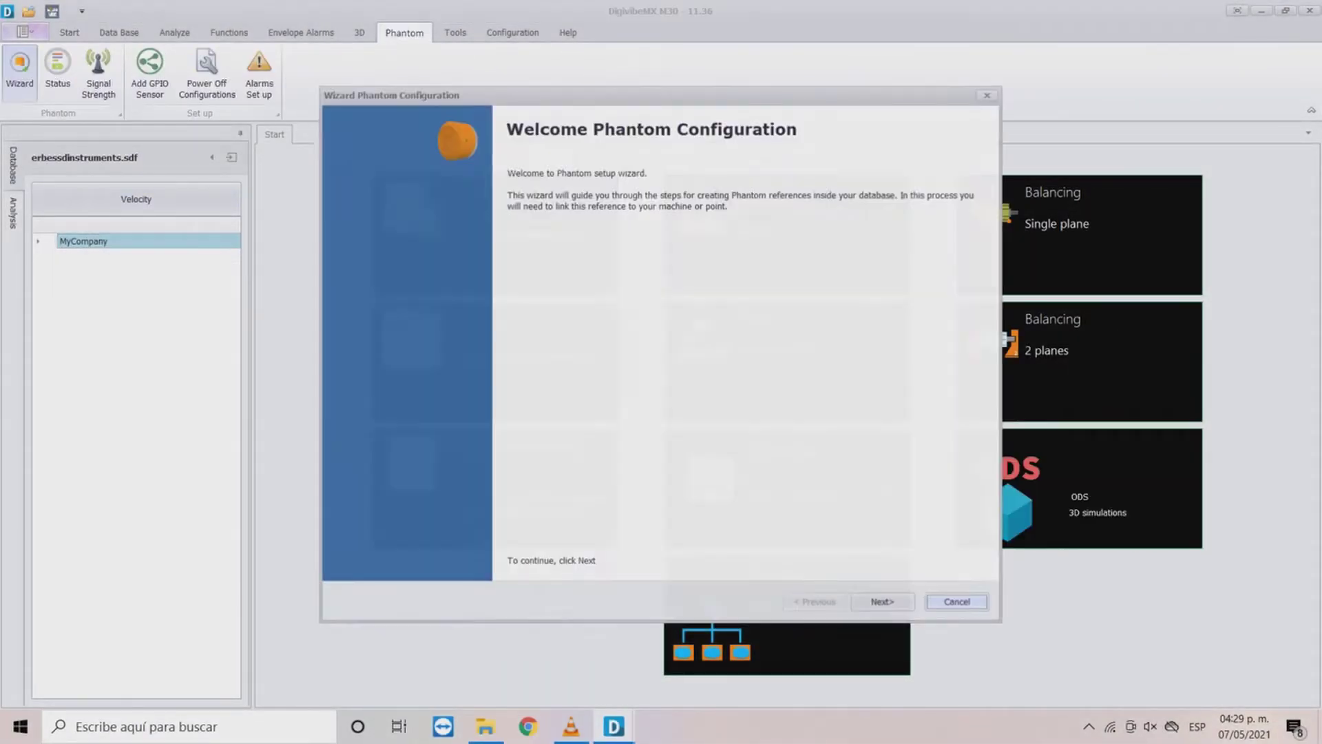
{"action": "left_click", "coordinate": [883, 601]}
{"action": "left_click", "coordinate": [418, 247]}
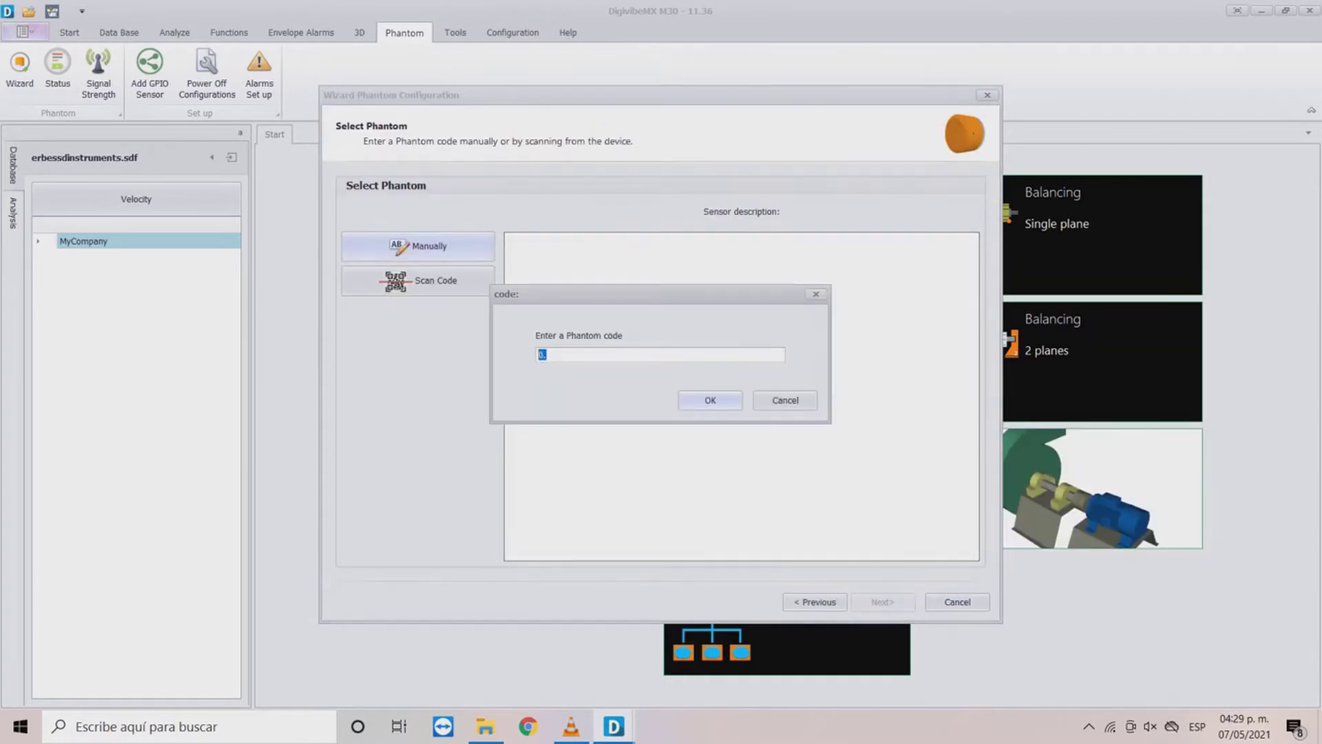
{"action": "type", "text": "61.189.183.107"}
{"action": "key", "text": "Return"}
{"action": "left_click", "coordinate": [883, 602]}
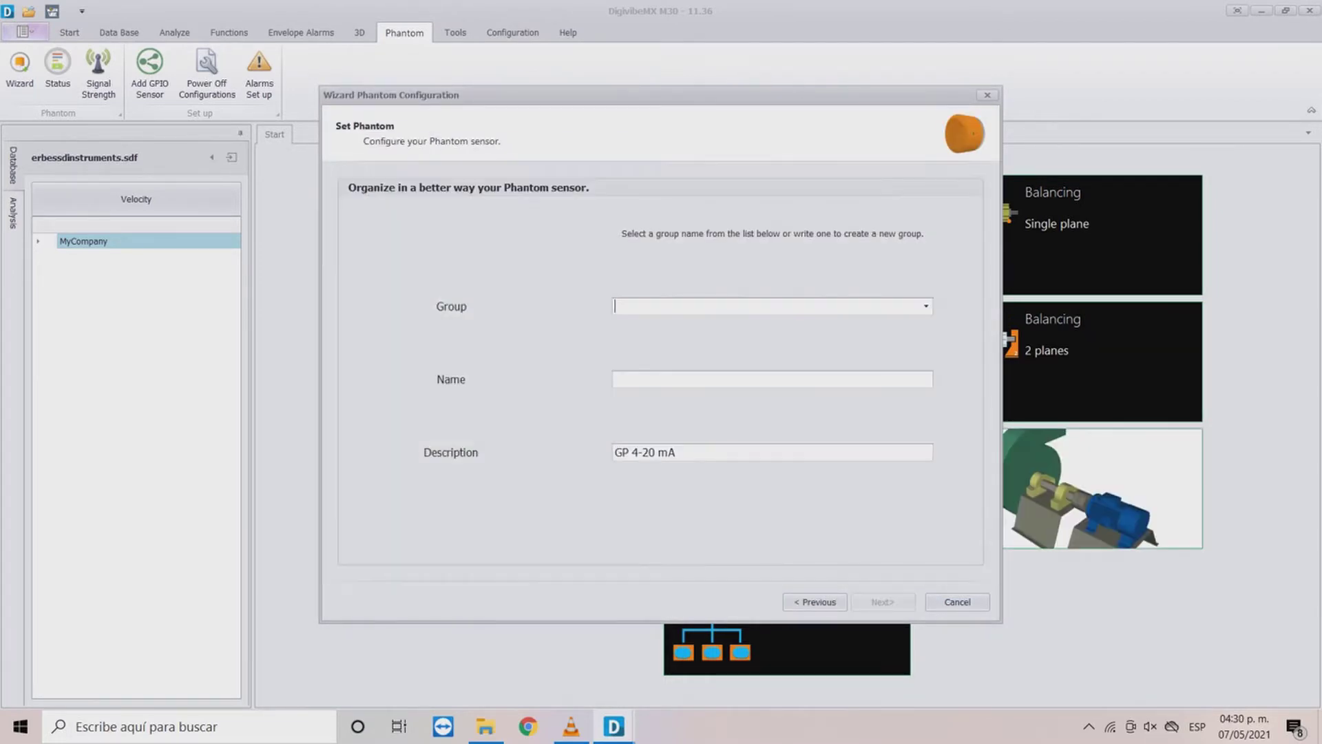
Put the Phantom sensor in a group called General and name it Oil
{"action": "type", "text": "General"}
{"action": "key", "text": "Tab"}
{"action": "type", "text": "Oil"}
{"action": "key", "text": "Return"}
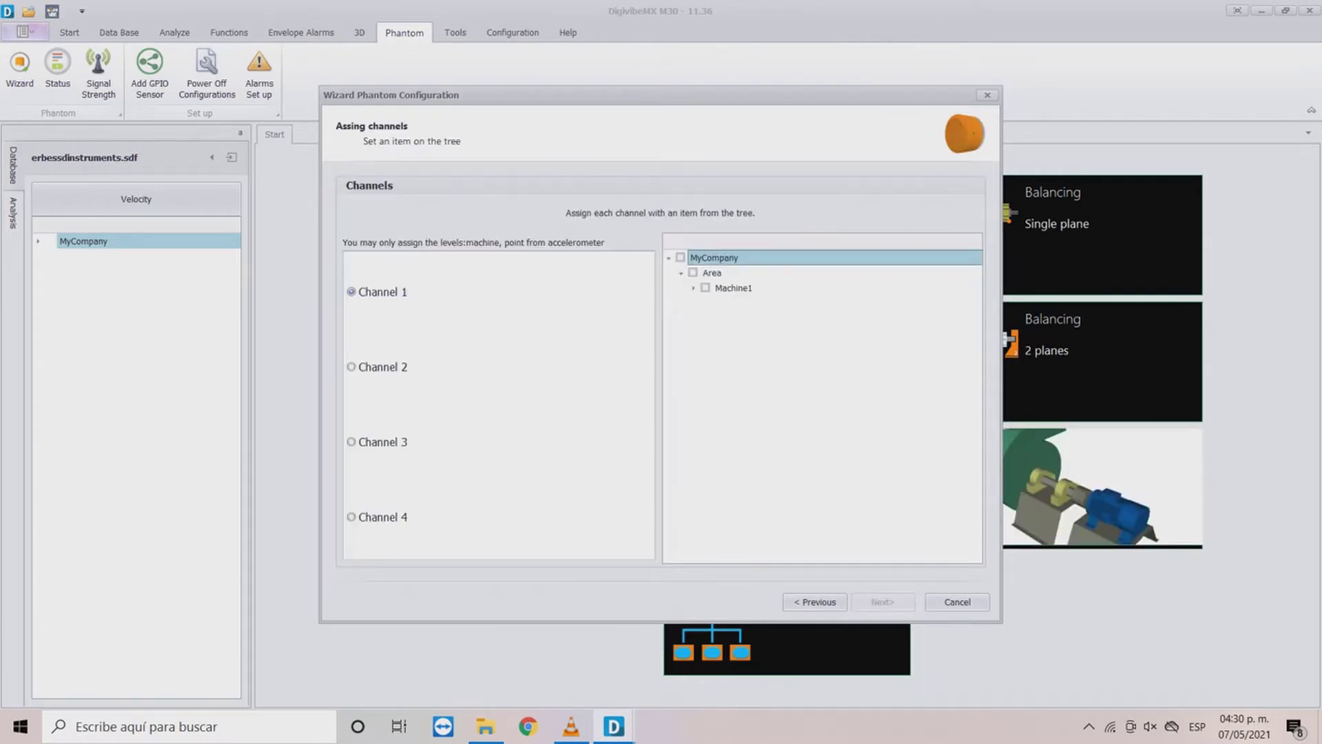
Assign Channel 1 to Point1 and Channel 2 to Point2 of Machine1
{"action": "left_click", "coordinate": [717, 303]}
{"action": "left_click", "coordinate": [351, 367]}
{"action": "left_click", "coordinate": [718, 319]}
{"action": "left_click", "coordinate": [882, 601]}
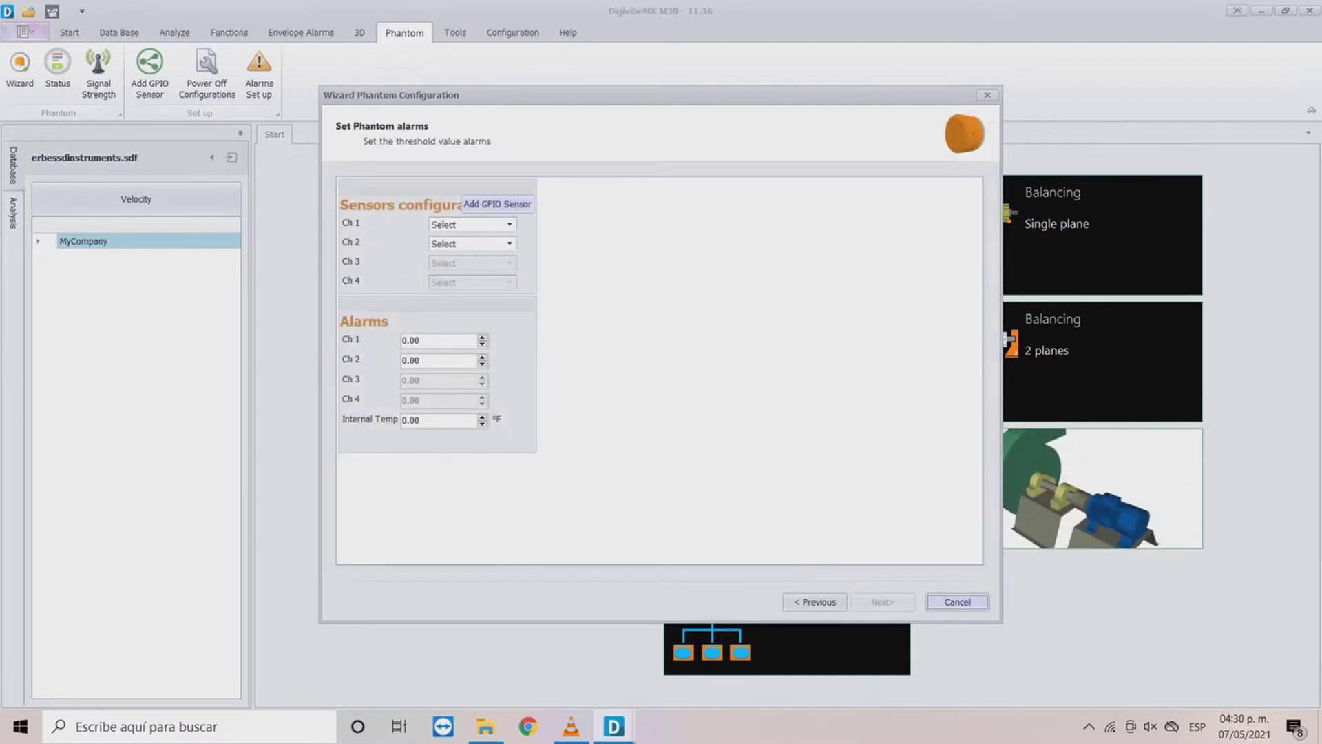
Begin a new GPIO sensor definition with sensor type Oil and sensor name Fine Iron
{"action": "left_click", "coordinate": [497, 204]}
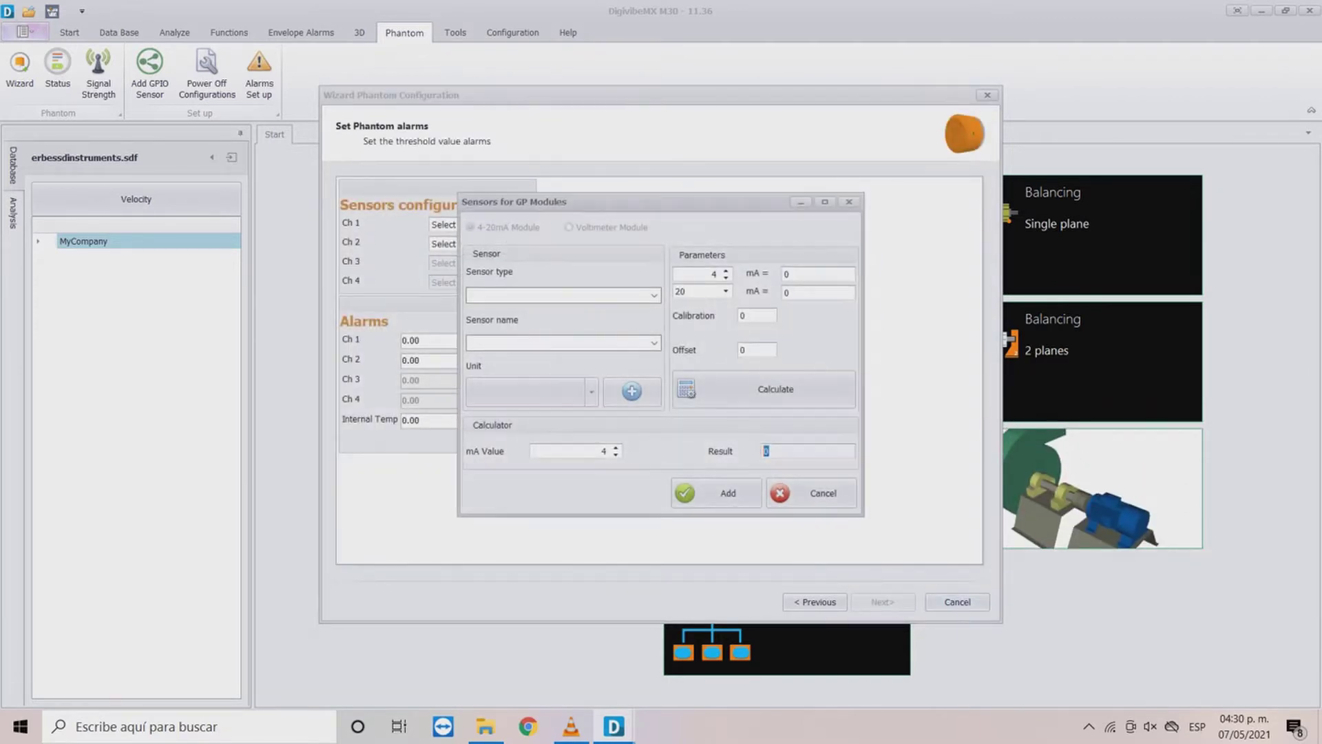
{"action": "left_click", "coordinate": [563, 295]}
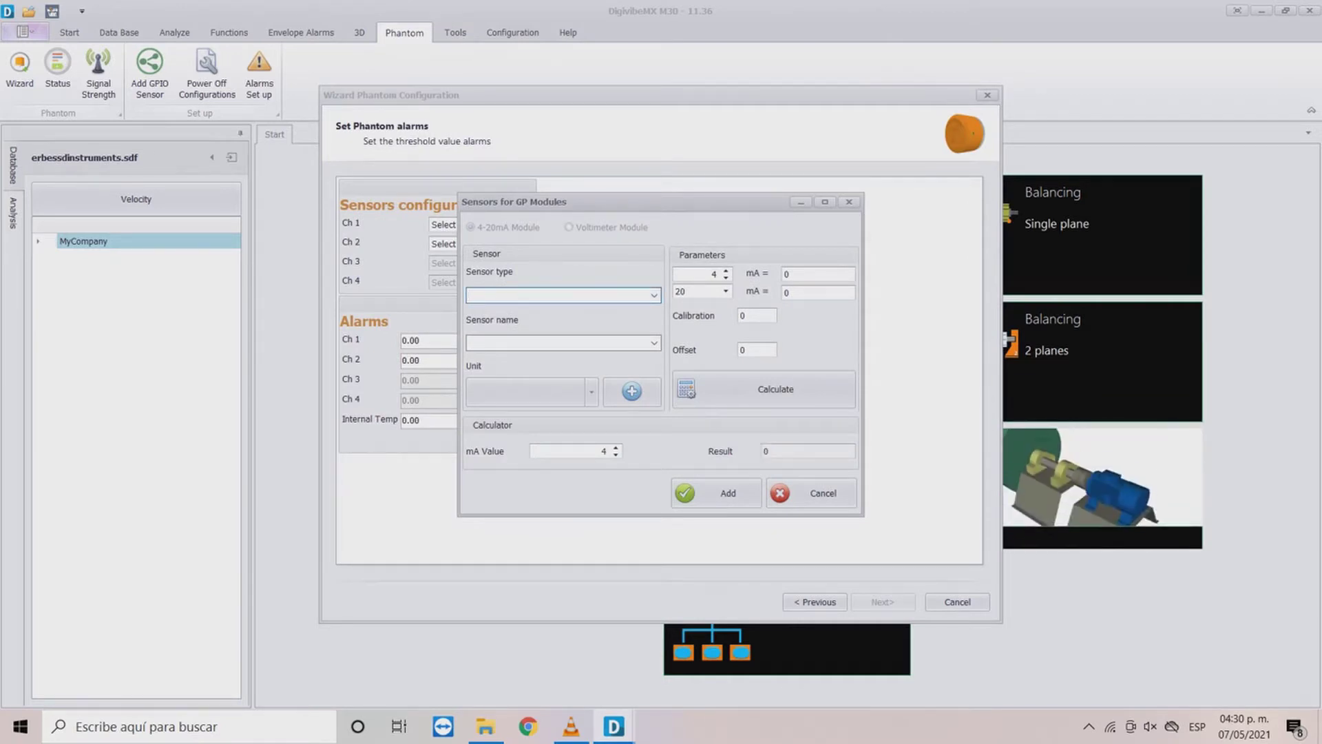
{"action": "type", "text": "Oil"}
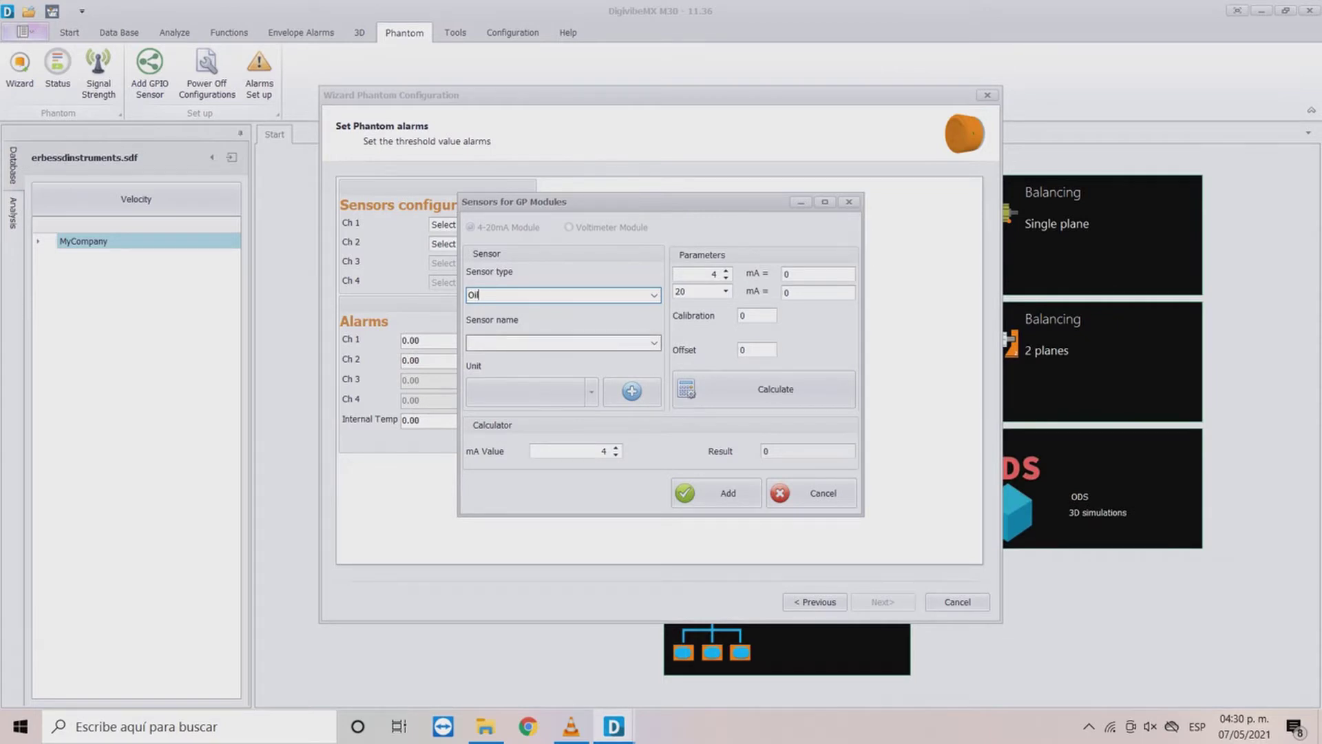
{"action": "key", "text": "Tab"}
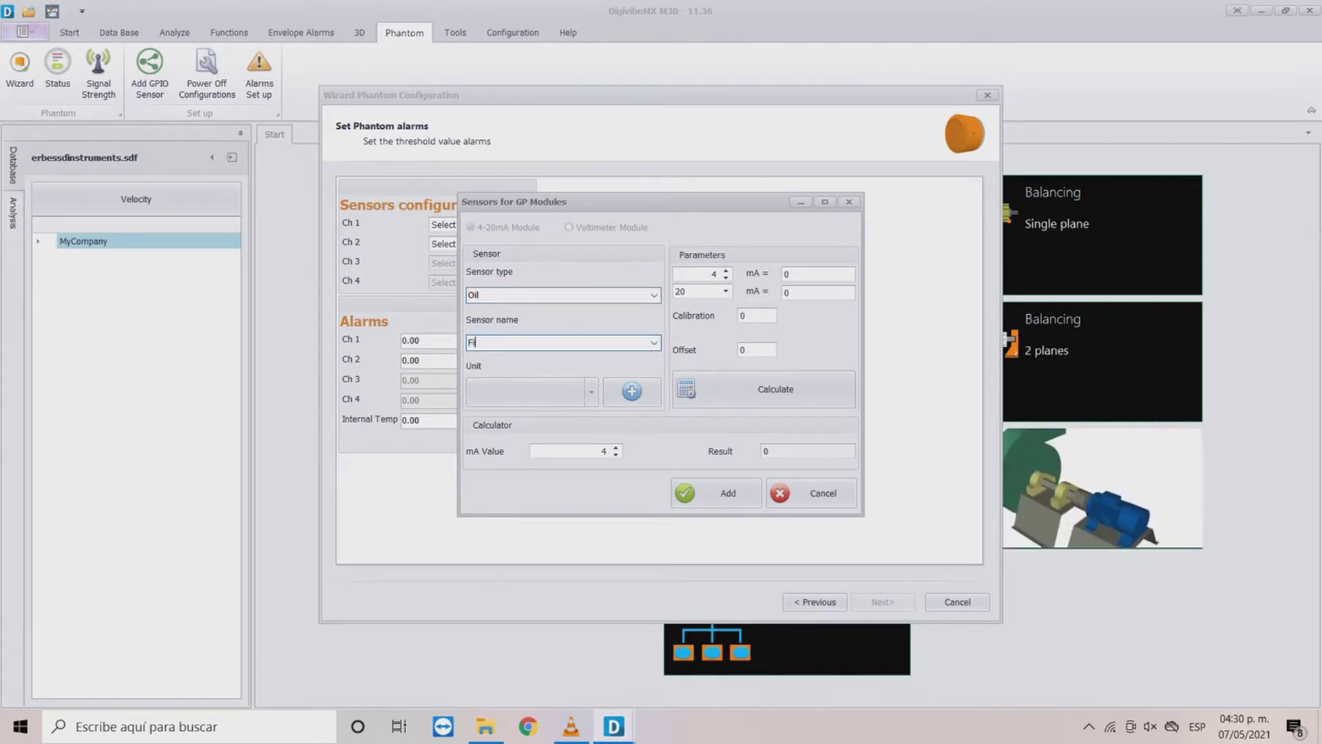
{"action": "type", "text": "Fine Iron"}
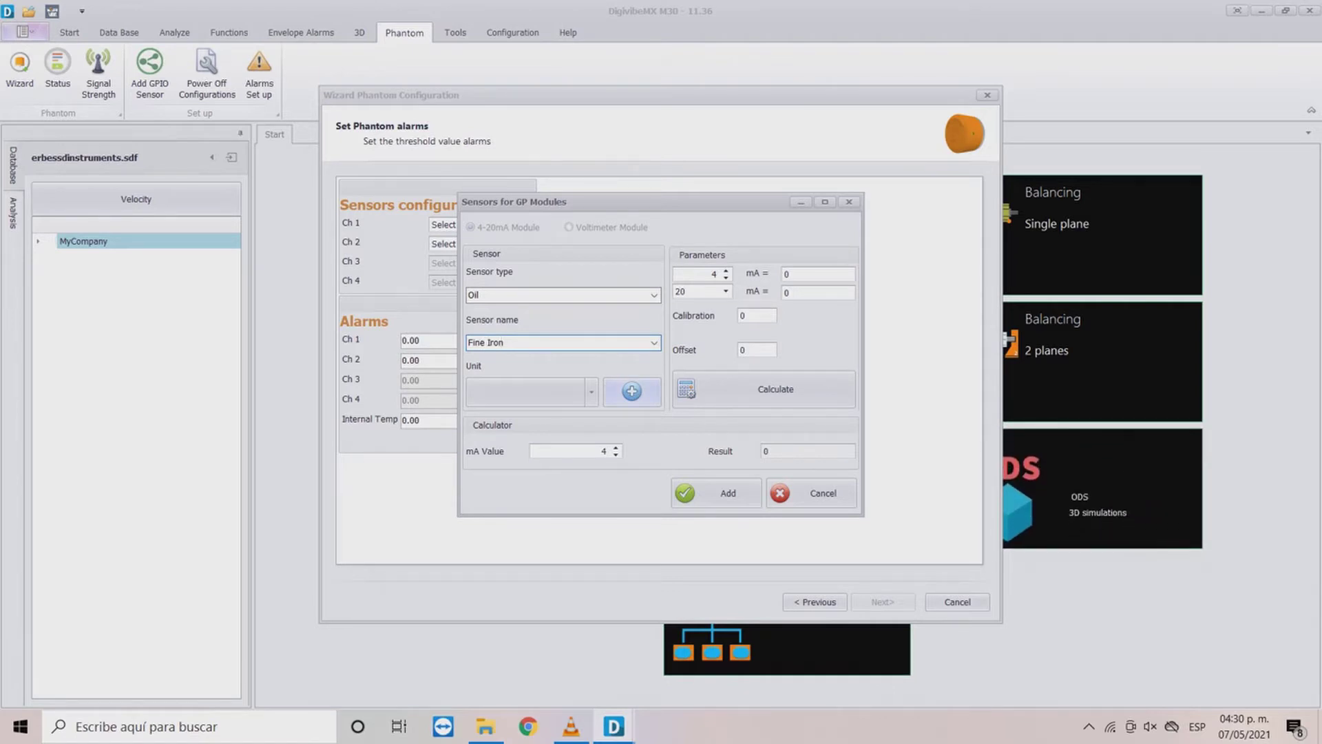
Add a measurement unit Fine gr with the parameter Weight and the description Fine Iron Filings
{"action": "left_click", "coordinate": [633, 391]}
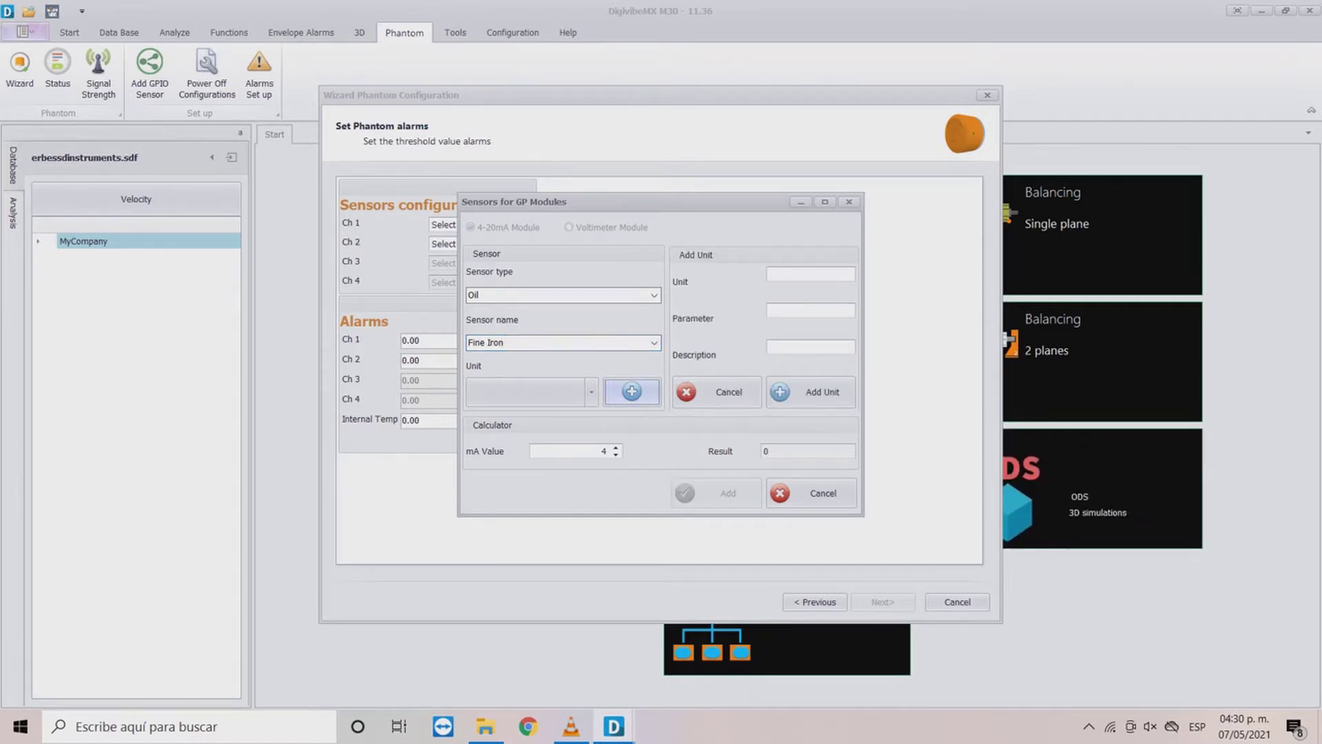
{"action": "left_click", "coordinate": [810, 274]}
{"action": "type", "text": "Fine gr"}
{"action": "key", "text": "Tab"}
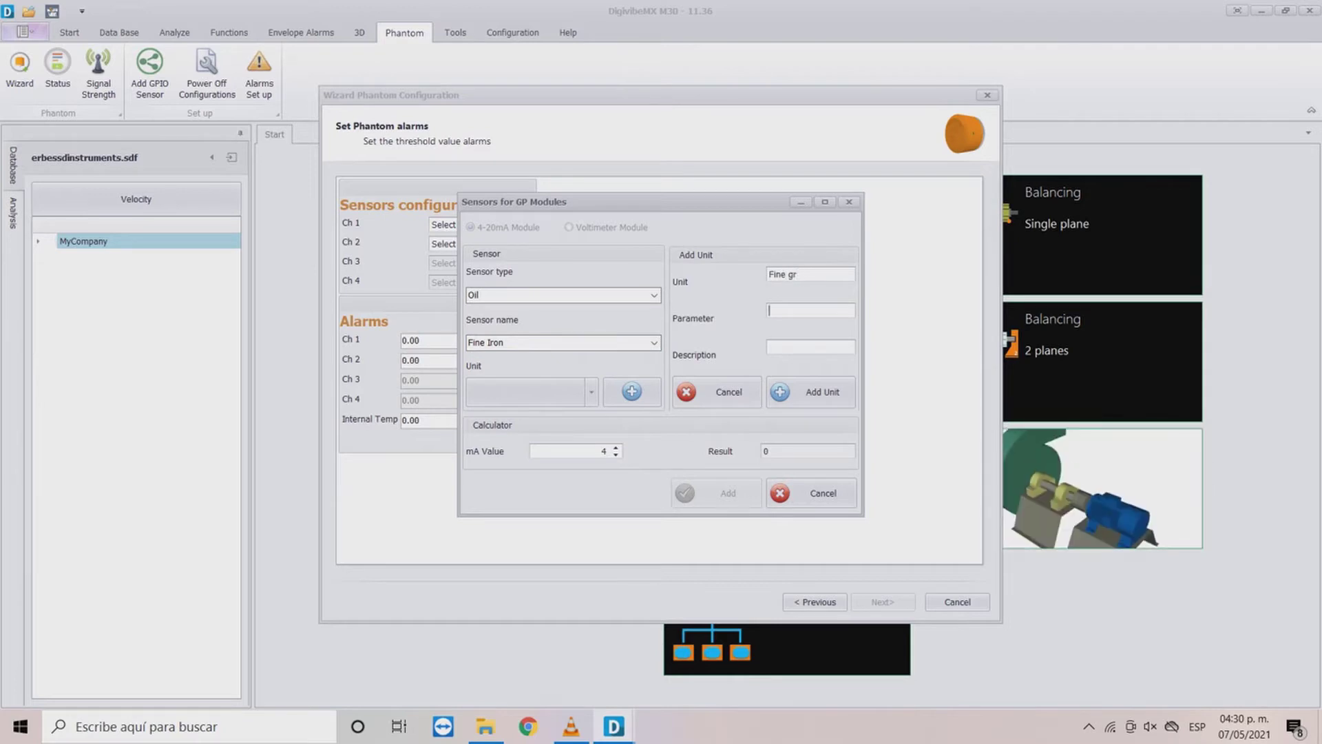
{"action": "type", "text": "Weight"}
{"action": "key", "text": "Tab"}
{"action": "type", "text": "Fine Iron Filings"}
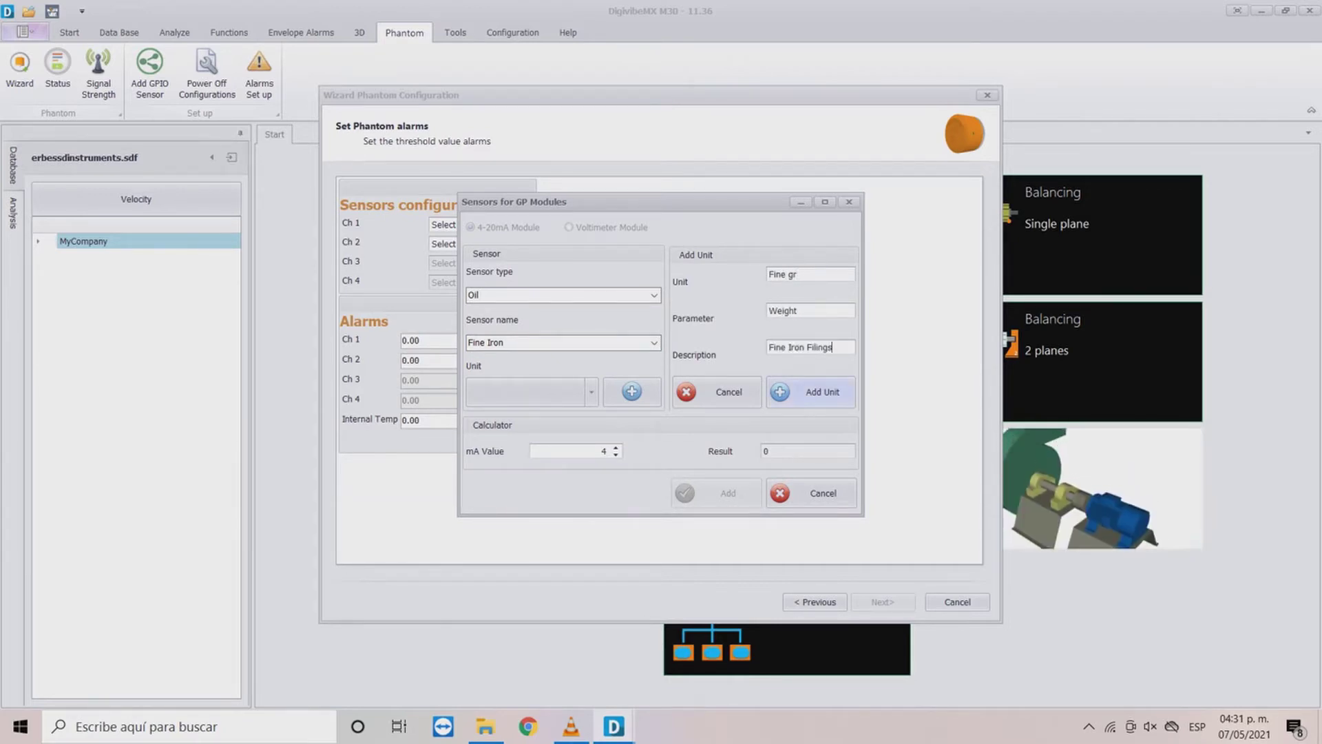
{"action": "key", "text": "Tab"}
{"action": "key", "text": "Return"}
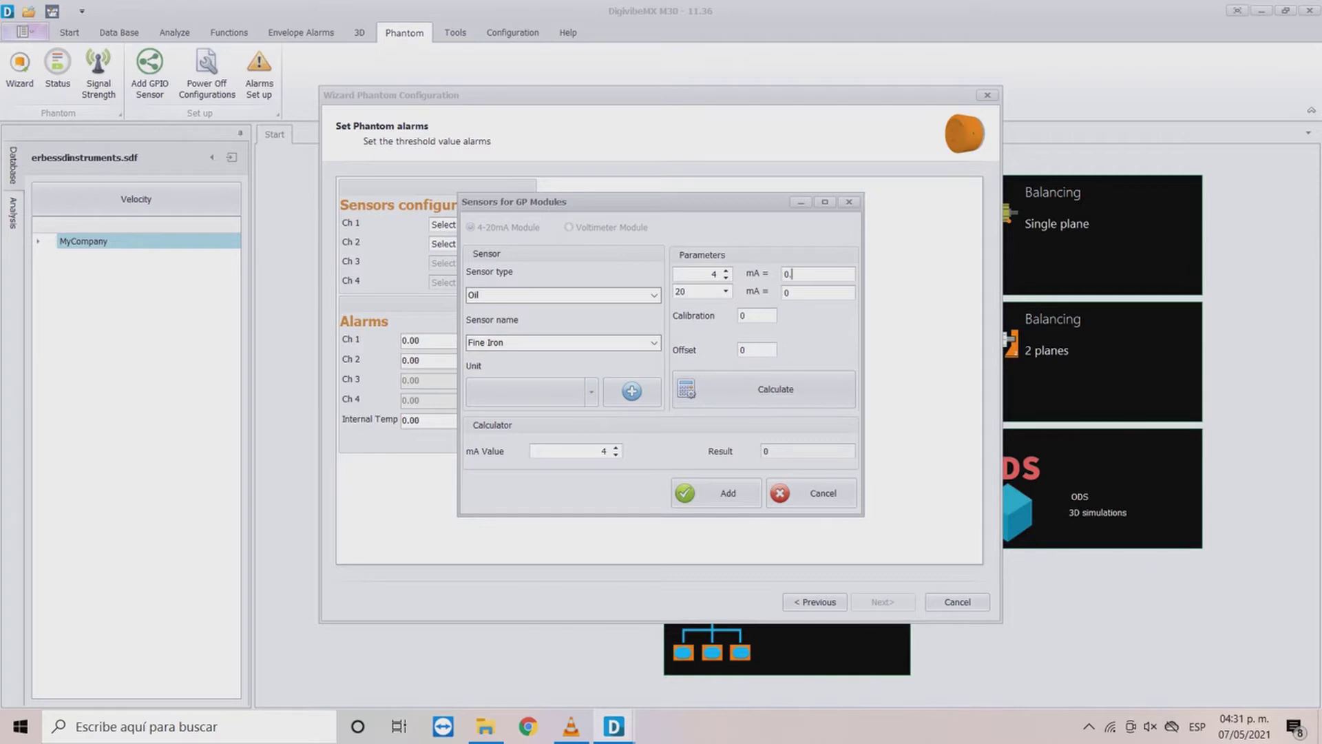
Calculate the Fine Iron calibration from 4 mA = 0.01 and 20 mA = 0.40, and add the sensor with unit Fine gr
{"action": "type", "text": "01"}
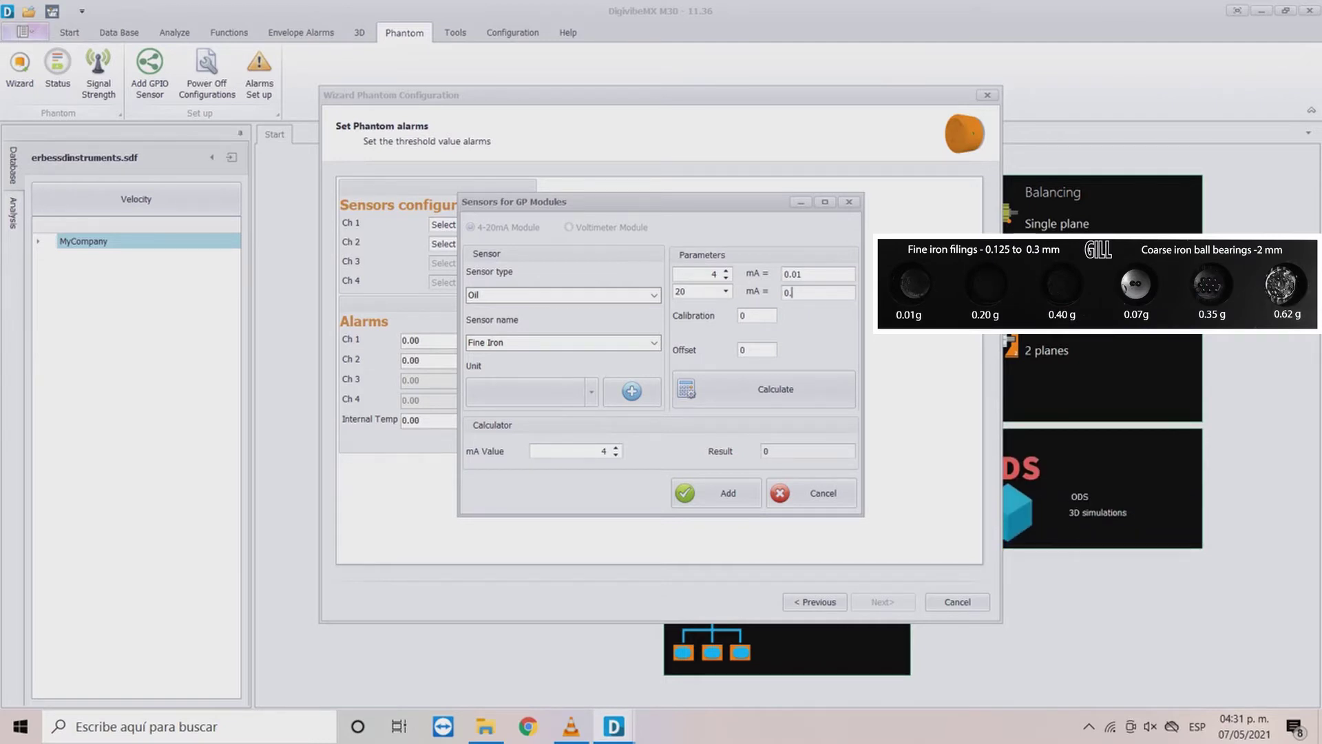
{"action": "type", "text": "0.40"}
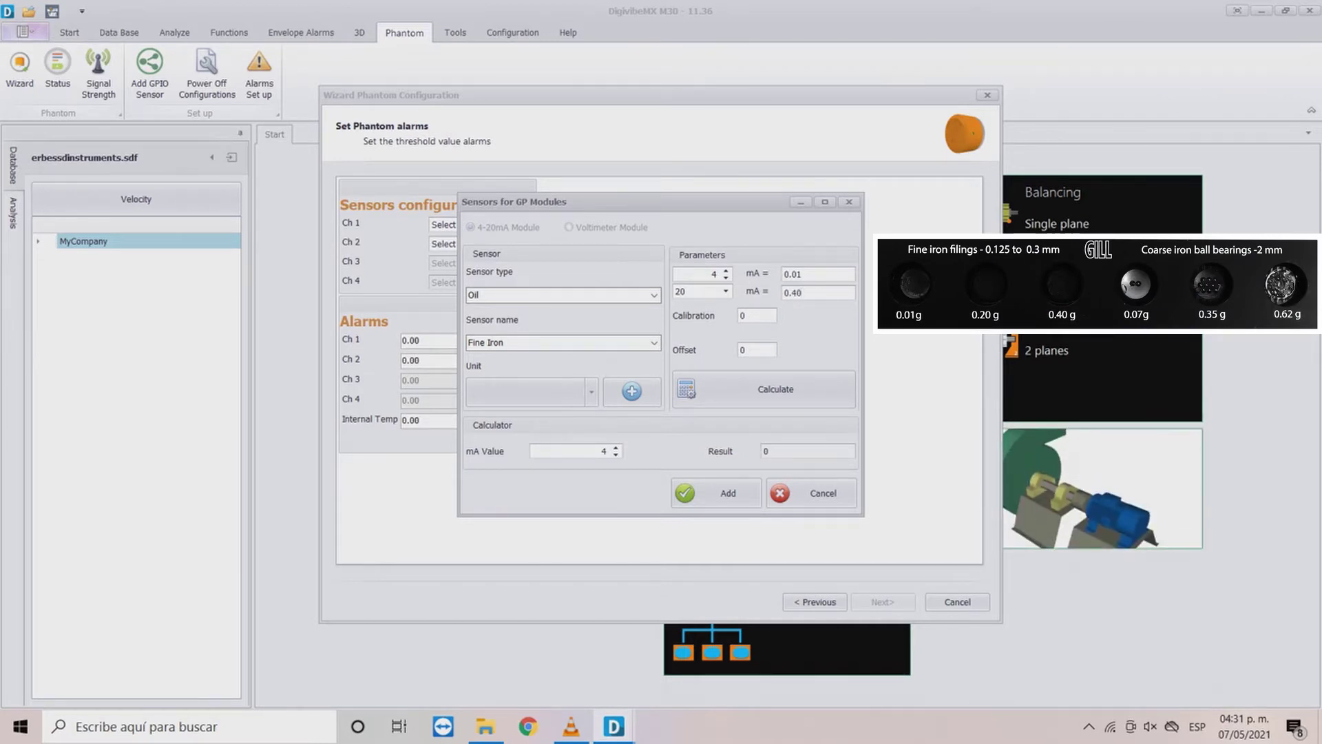
{"action": "left_click", "coordinate": [764, 390]}
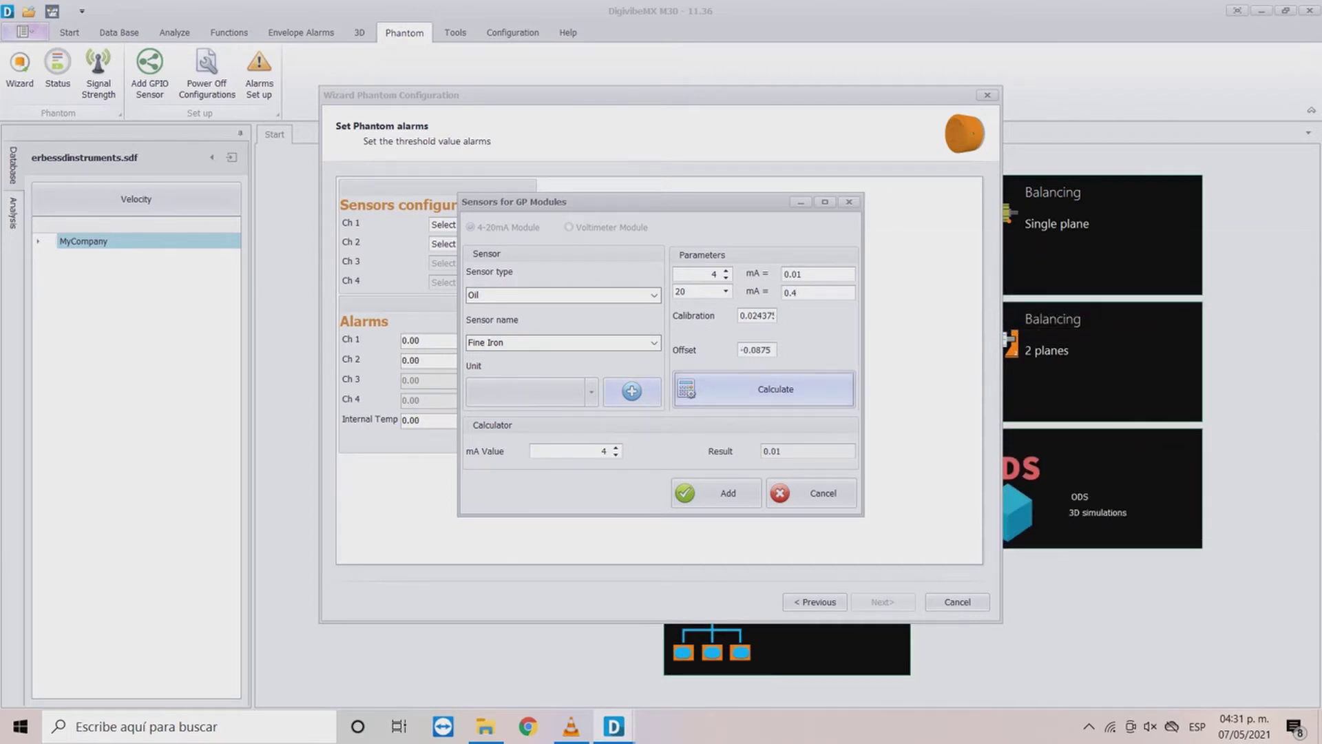
{"action": "left_click", "coordinate": [590, 391]}
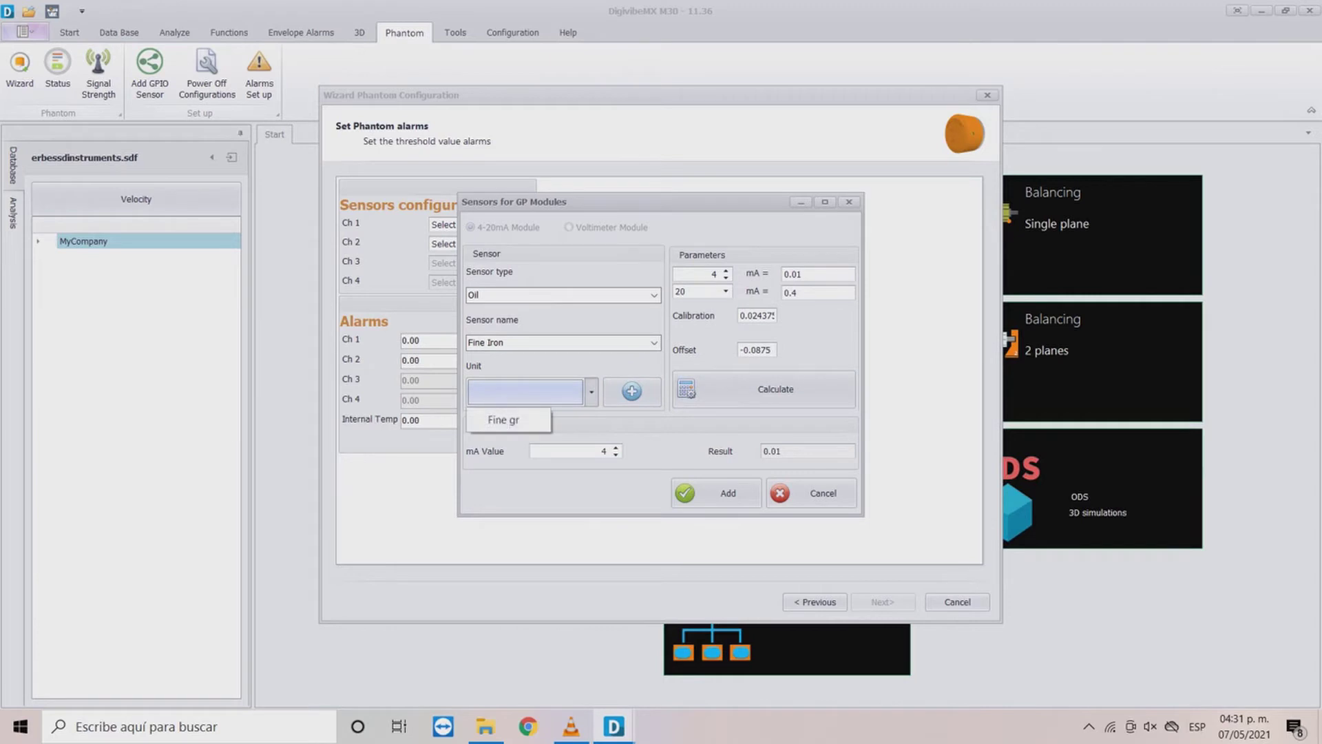
{"action": "left_click", "coordinate": [508, 420]}
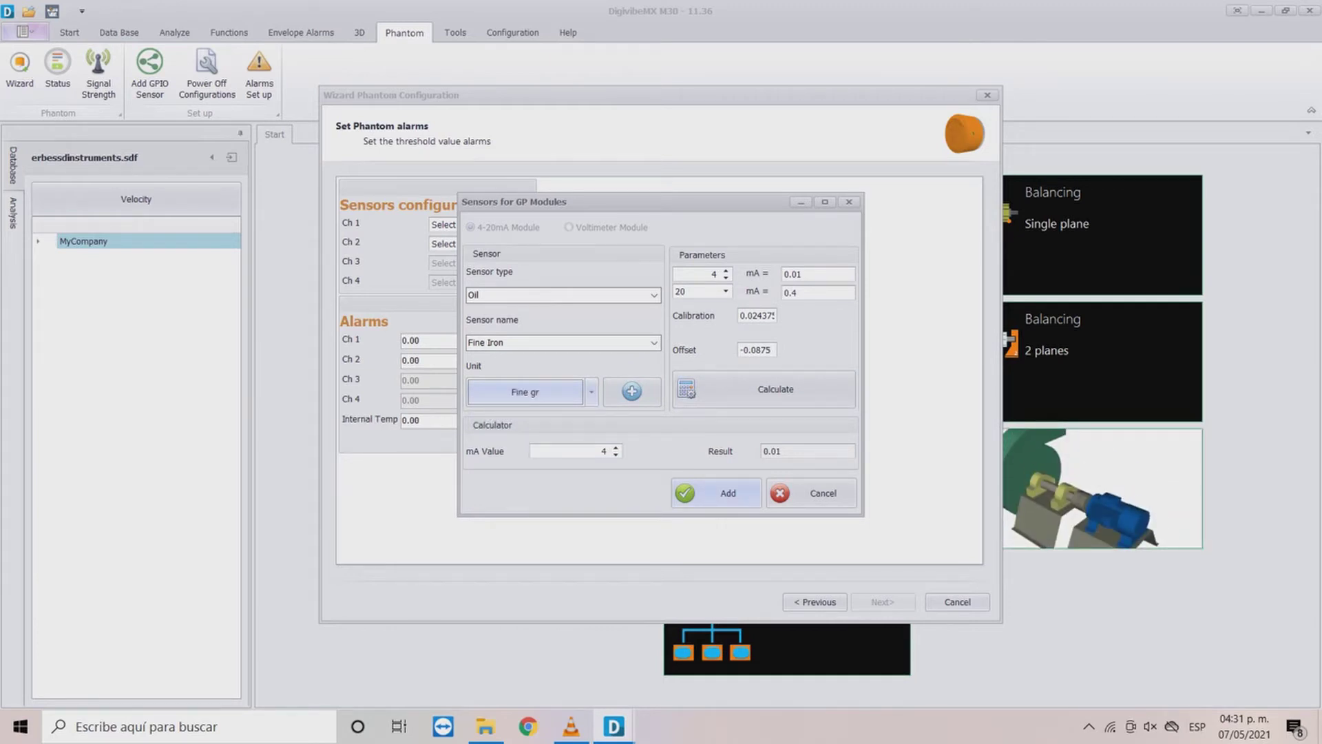
{"action": "left_click", "coordinate": [717, 493]}
Begin a second GPIO sensor definition with sensor type Oil Coarse and sensor name Coarse Iron
{"action": "left_click", "coordinate": [941, 204]}
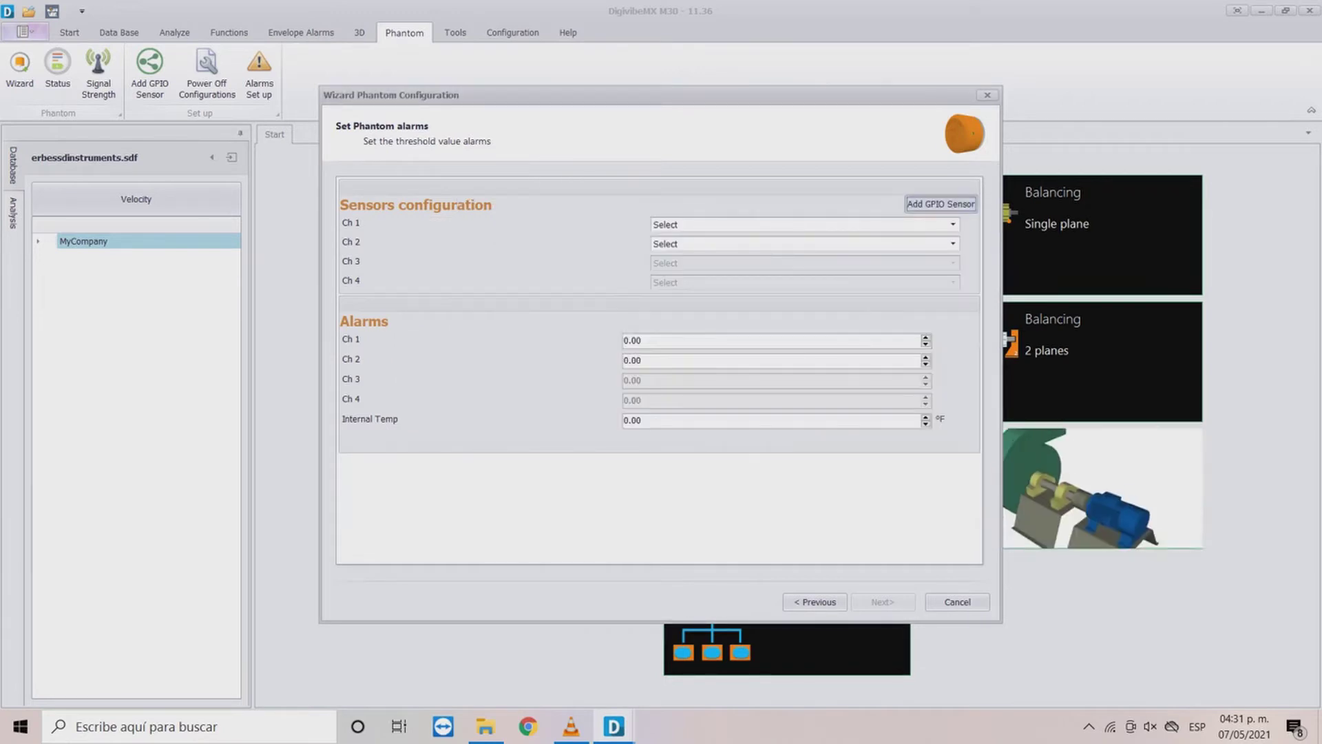
{"action": "left_click", "coordinate": [556, 296]}
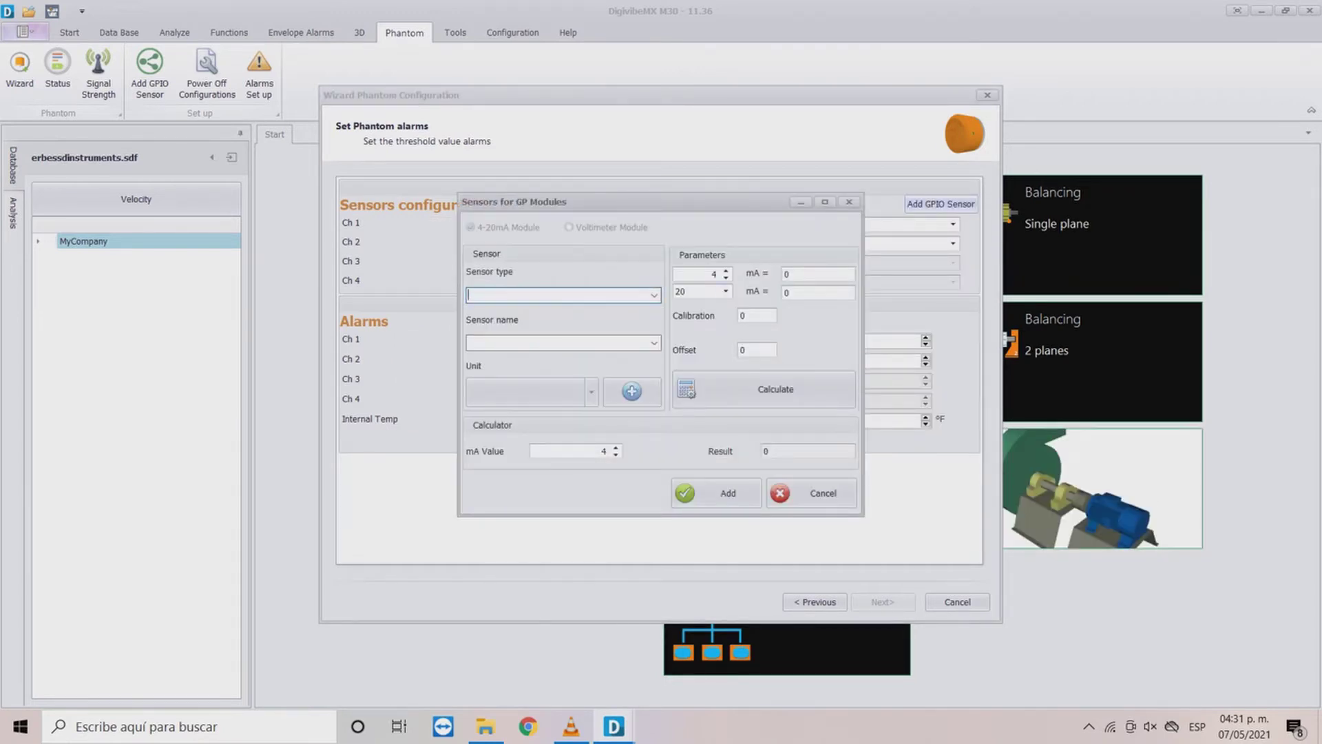
{"action": "type", "text": "Oil Coarse"}
{"action": "key", "text": "Tab"}
{"action": "type", "text": "Coarse Iron"}
Add a measurement unit Coarse gr with the parameter Weight and the description Coarse Iron Detected
{"action": "left_click", "coordinate": [631, 391]}
{"action": "type", "text": "Coarse gr"}
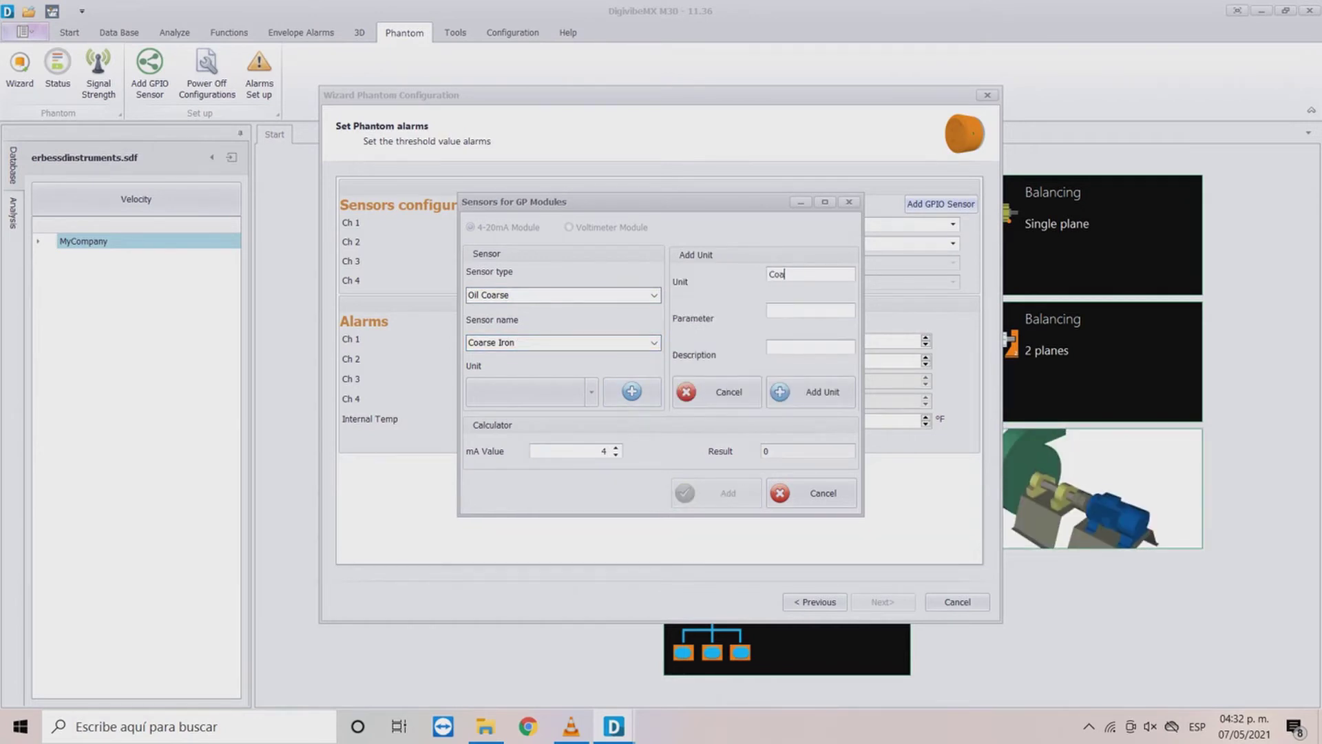
{"action": "key", "text": "Tab"}
{"action": "type", "text": "Weight"}
{"action": "key", "text": "Tab"}
{"action": "type", "text": "Coarse Iron Detected"}
{"action": "left_click", "coordinate": [591, 392]}
{"action": "left_click", "coordinate": [590, 392]}
{"action": "left_click", "coordinate": [811, 392]}
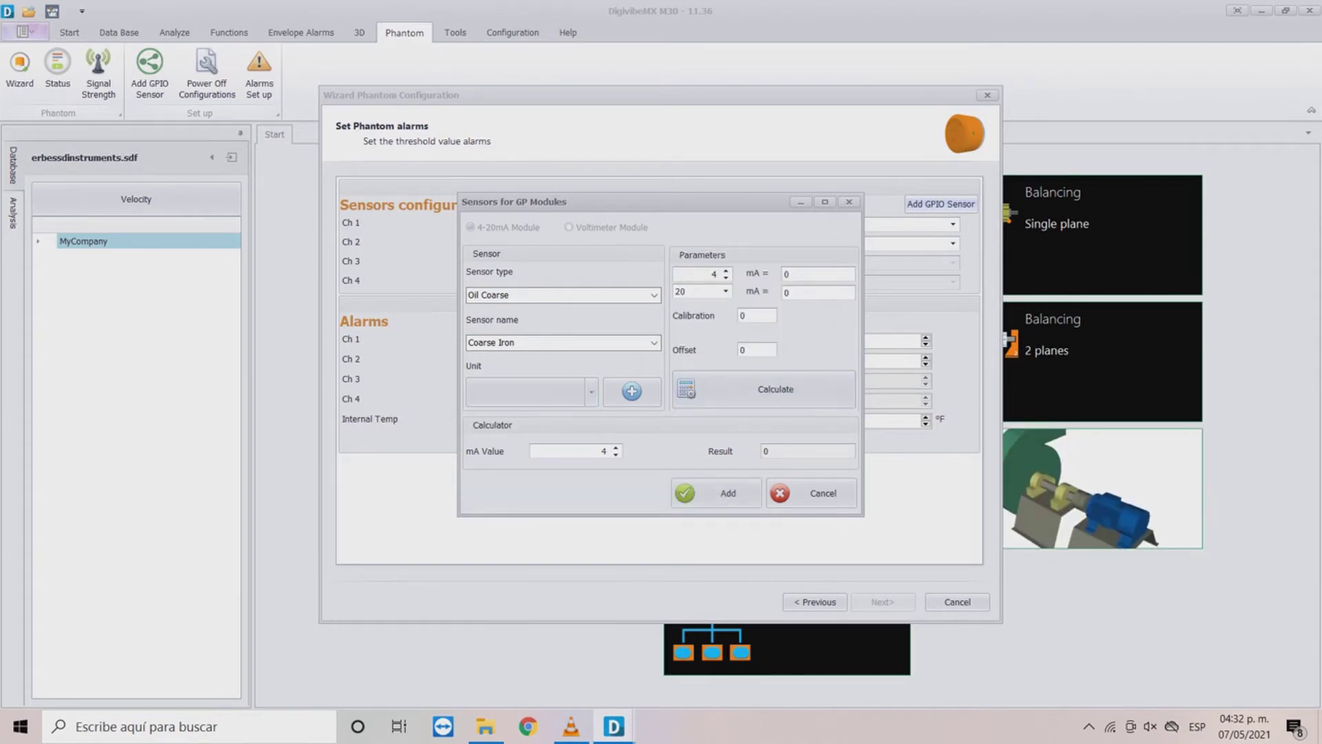
Calculate the Coarse Iron calibration from 4 mA = 0.07 and 20 mA = 0.62, and add the sensor with unit Coarse gr
{"action": "left_click", "coordinate": [818, 274]}
{"action": "type", "text": ".07"}
{"action": "left_click", "coordinate": [818, 293]}
{"action": "type", "text": ".62"}
{"action": "left_click", "coordinate": [764, 390]}
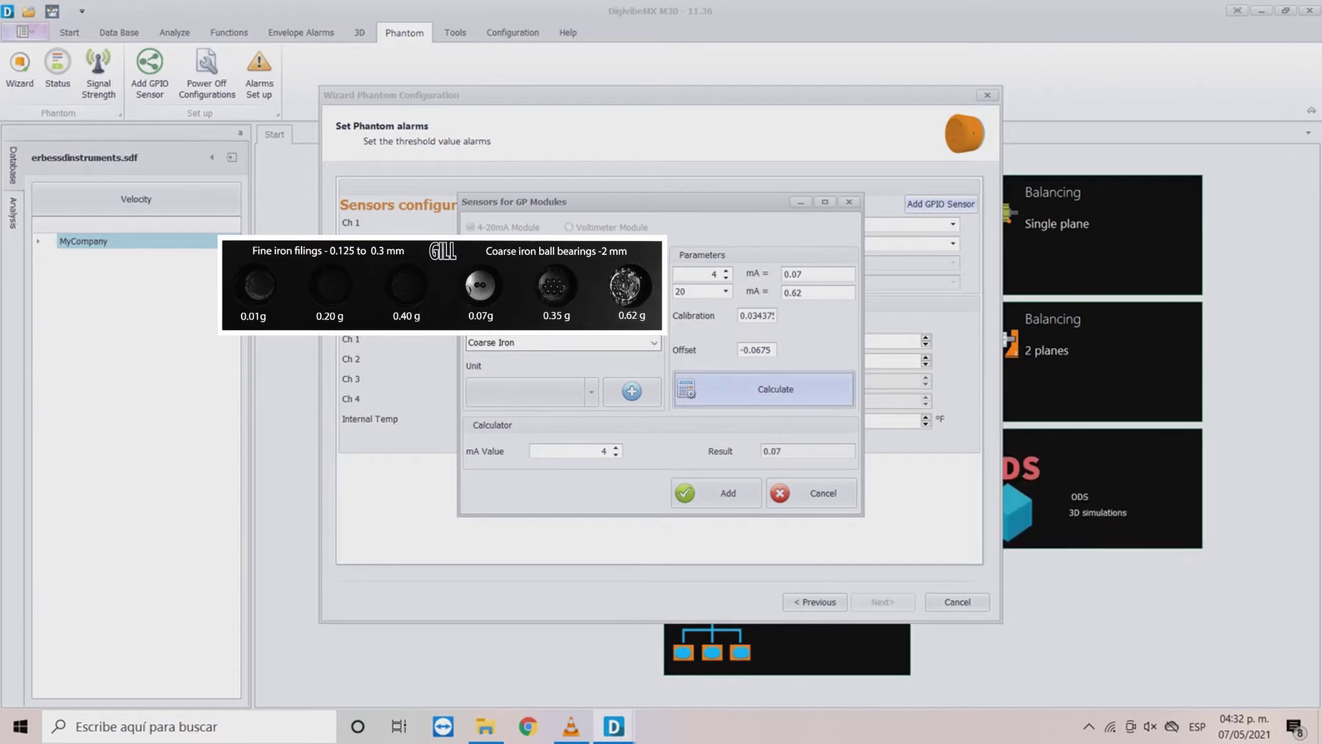
{"action": "left_click", "coordinate": [591, 391]}
{"action": "left_click", "coordinate": [510, 419]}
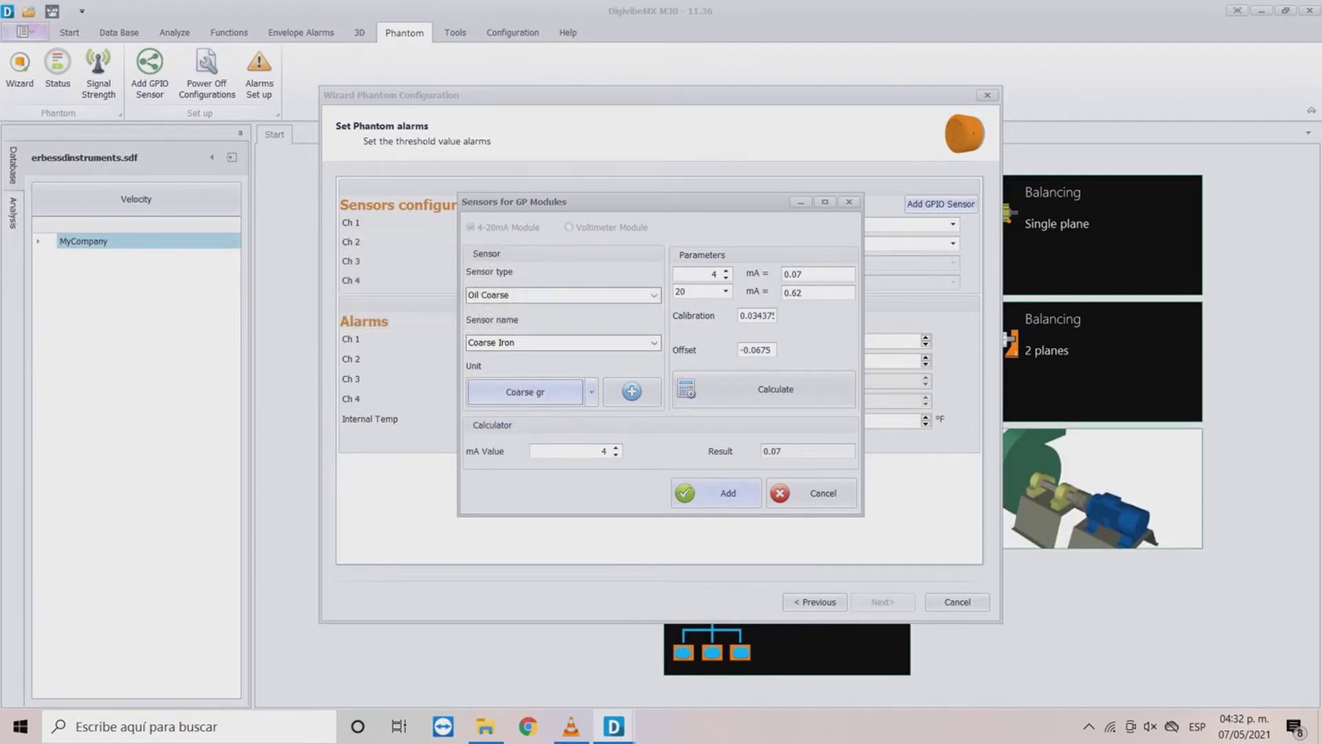
{"action": "left_click", "coordinate": [717, 493]}
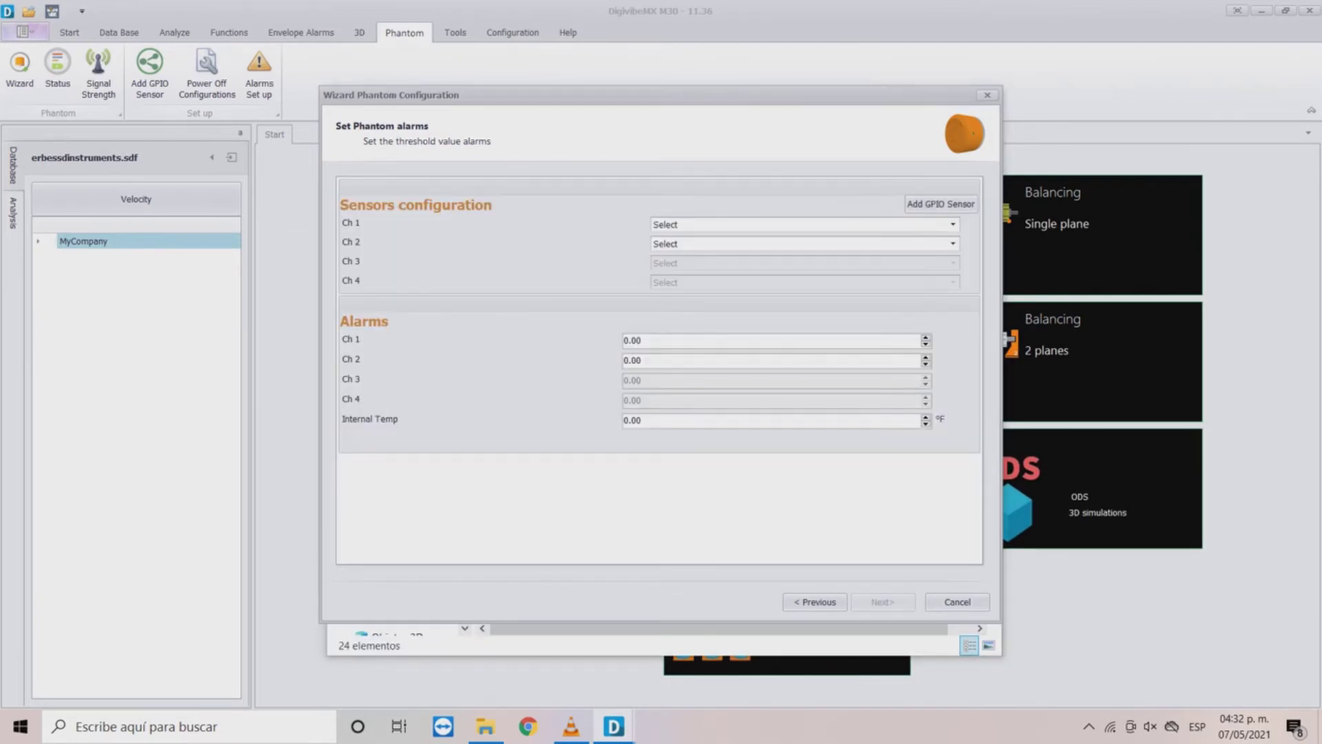
Assign the Oil - Fine Iron sensor to Ch 1 and Oil Coarse - Coarse Iron to Ch 2
{"action": "left_click", "coordinate": [953, 225]}
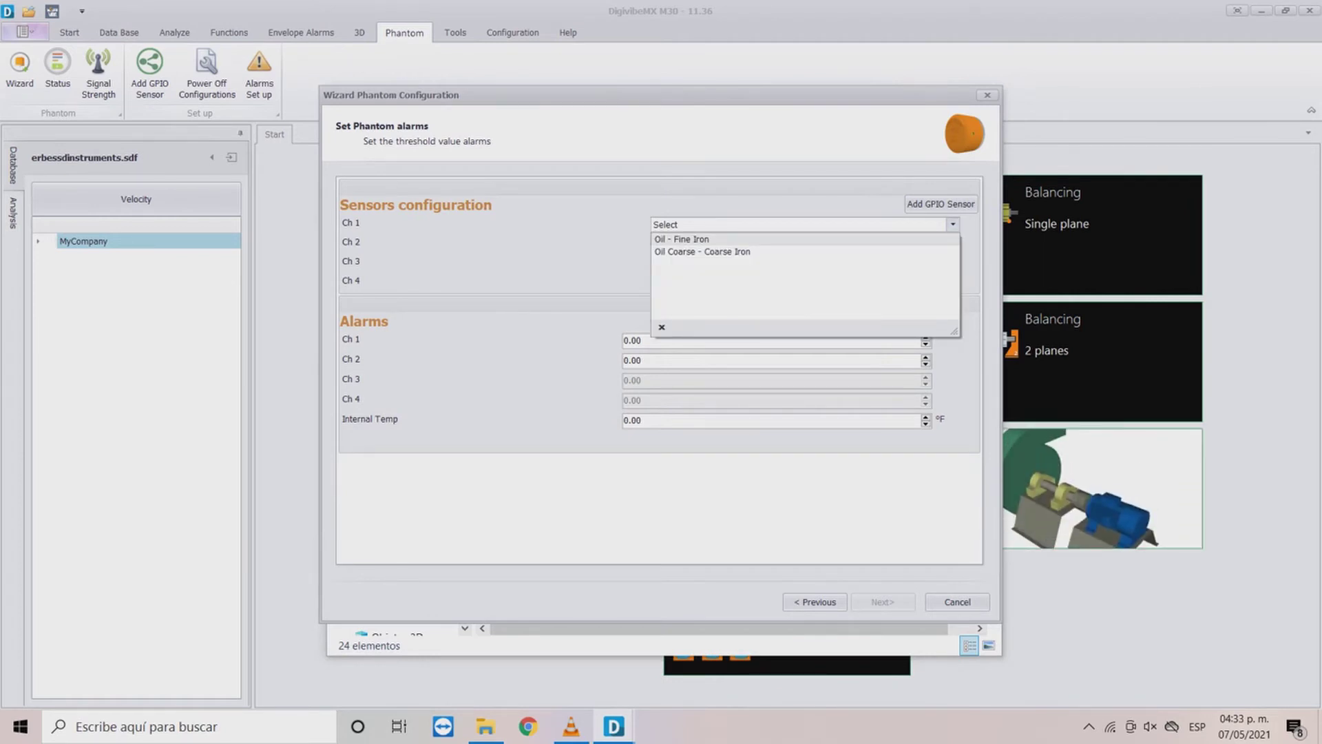
{"action": "left_click", "coordinate": [681, 240]}
{"action": "left_click", "coordinate": [952, 243]}
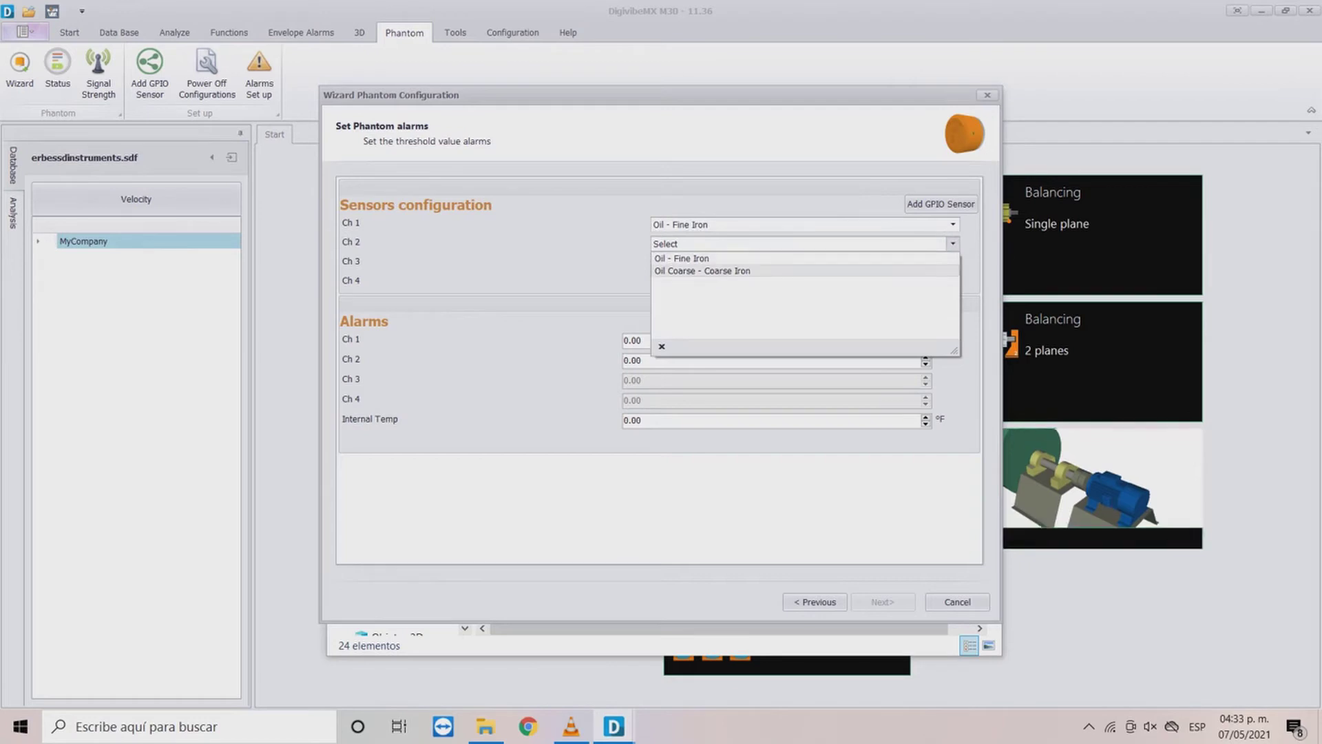
{"action": "left_click", "coordinate": [702, 270]}
Finish the wizard, saving the Phantom configuration without registering another sensor
{"action": "left_click", "coordinate": [883, 601]}
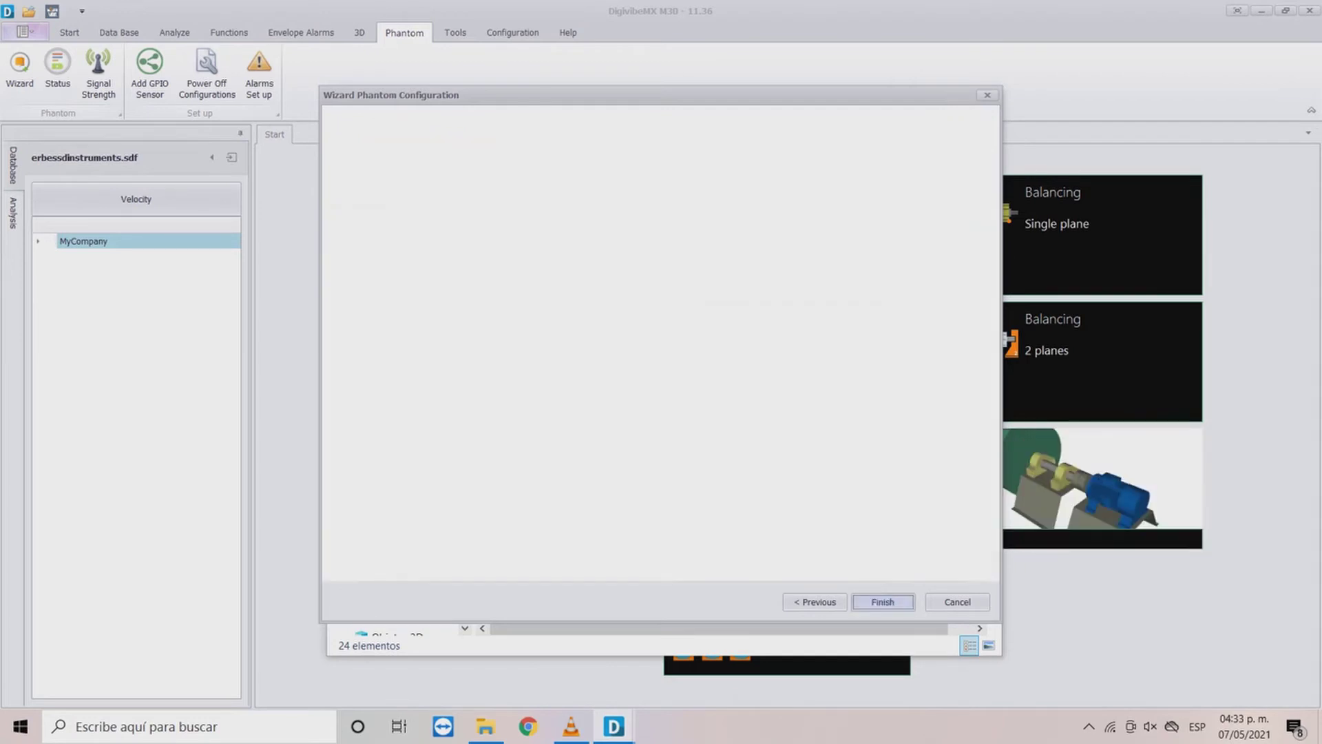
{"action": "left_click", "coordinate": [883, 601]}
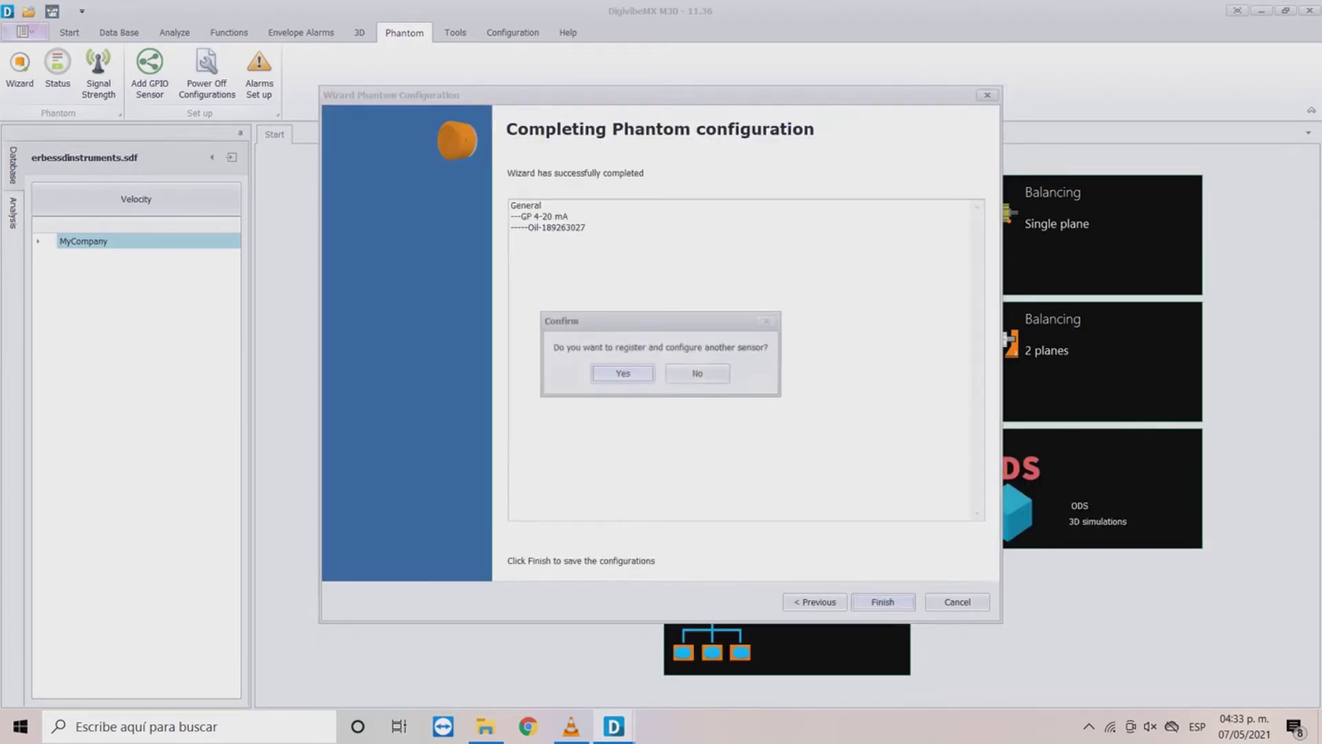
{"action": "left_click", "coordinate": [699, 373]}
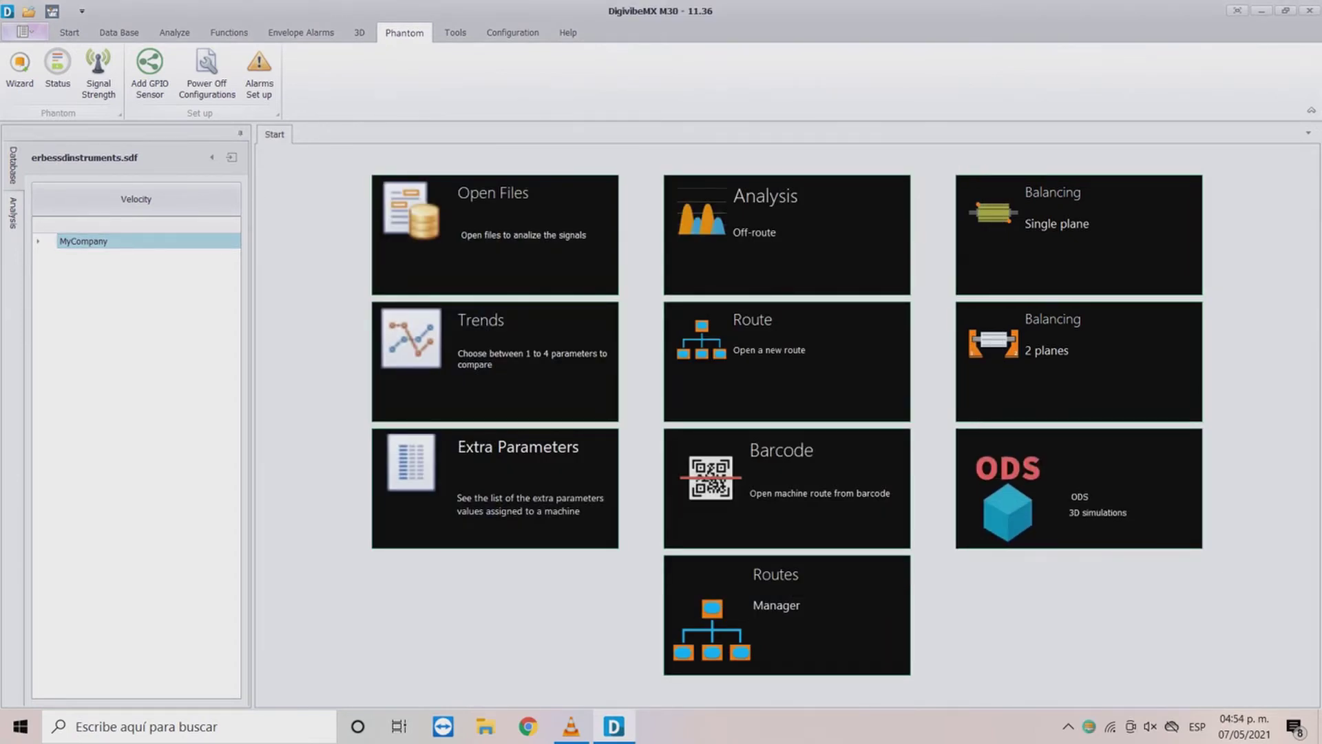
Check the status of all registered Phantom devices, including battery, temperature and signal strength, and close the status list
{"action": "left_click", "coordinate": [57, 66]}
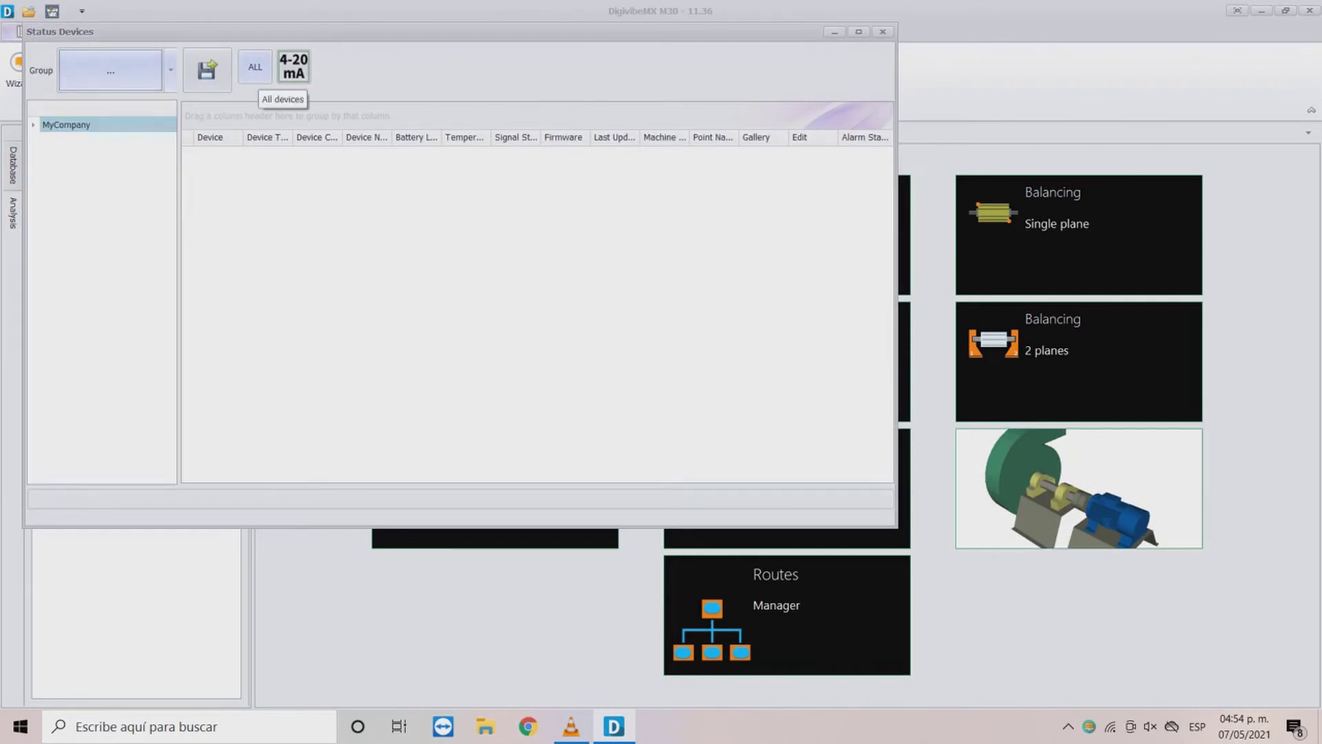
{"action": "left_click", "coordinate": [255, 68]}
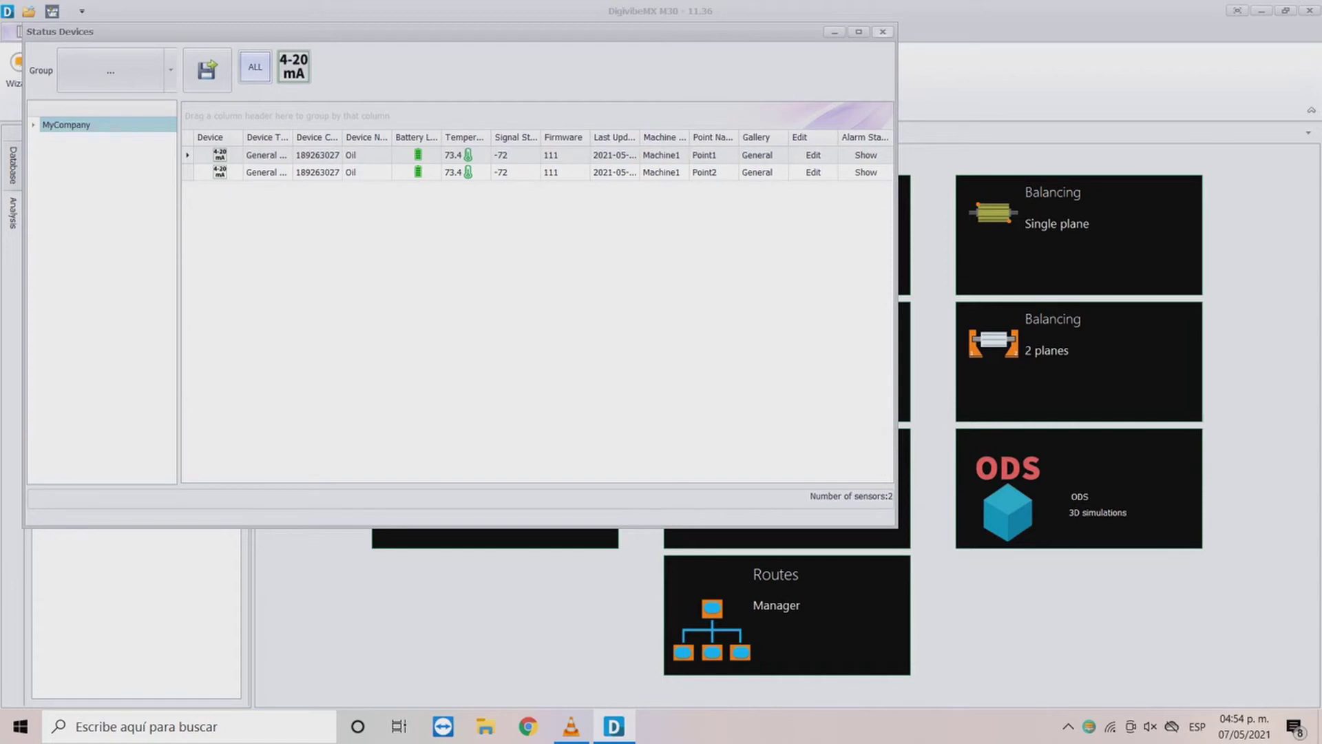
{"action": "left_click", "coordinate": [882, 32]}
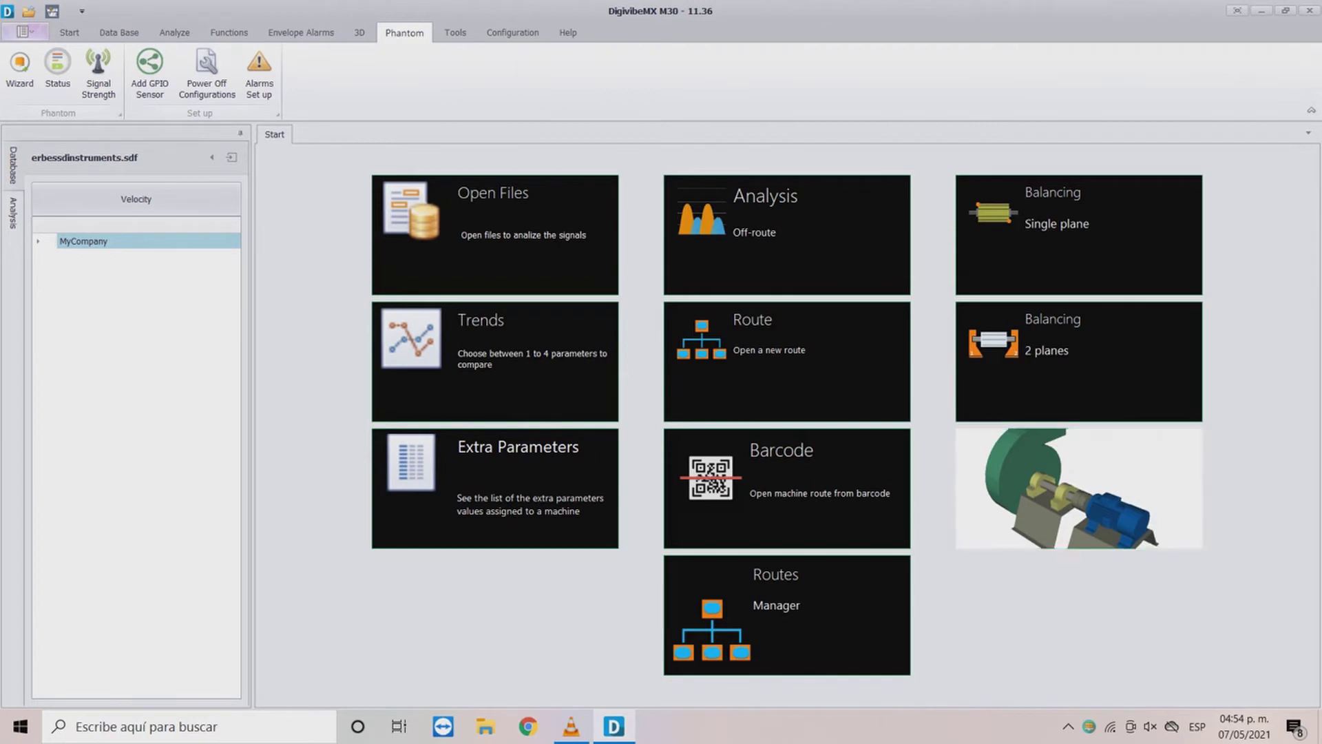
Open the extra parameters history and view Machine1's Coarse Iron Bearings readings at Point2 and Fine Iron Filings readings at Point1
{"action": "left_click", "coordinate": [495, 488]}
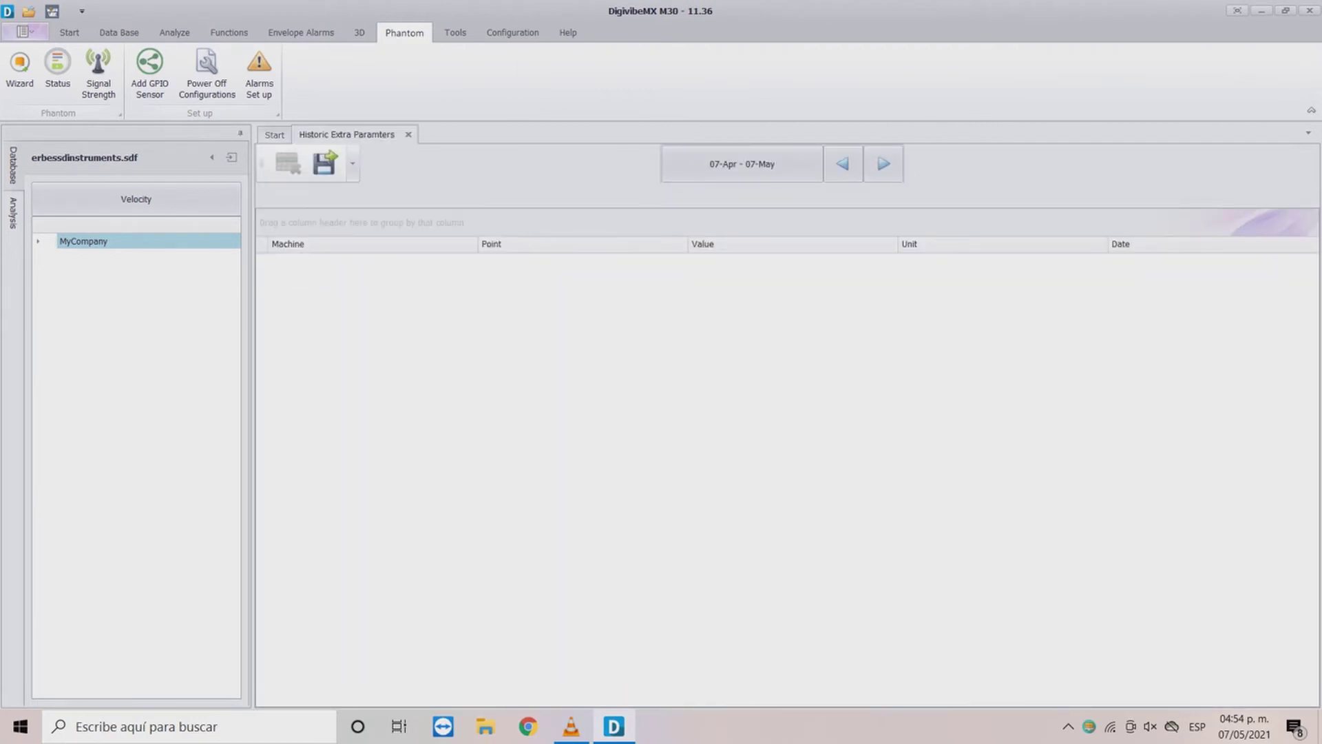
{"action": "left_click", "coordinate": [38, 241]}
{"action": "left_click", "coordinate": [50, 257]}
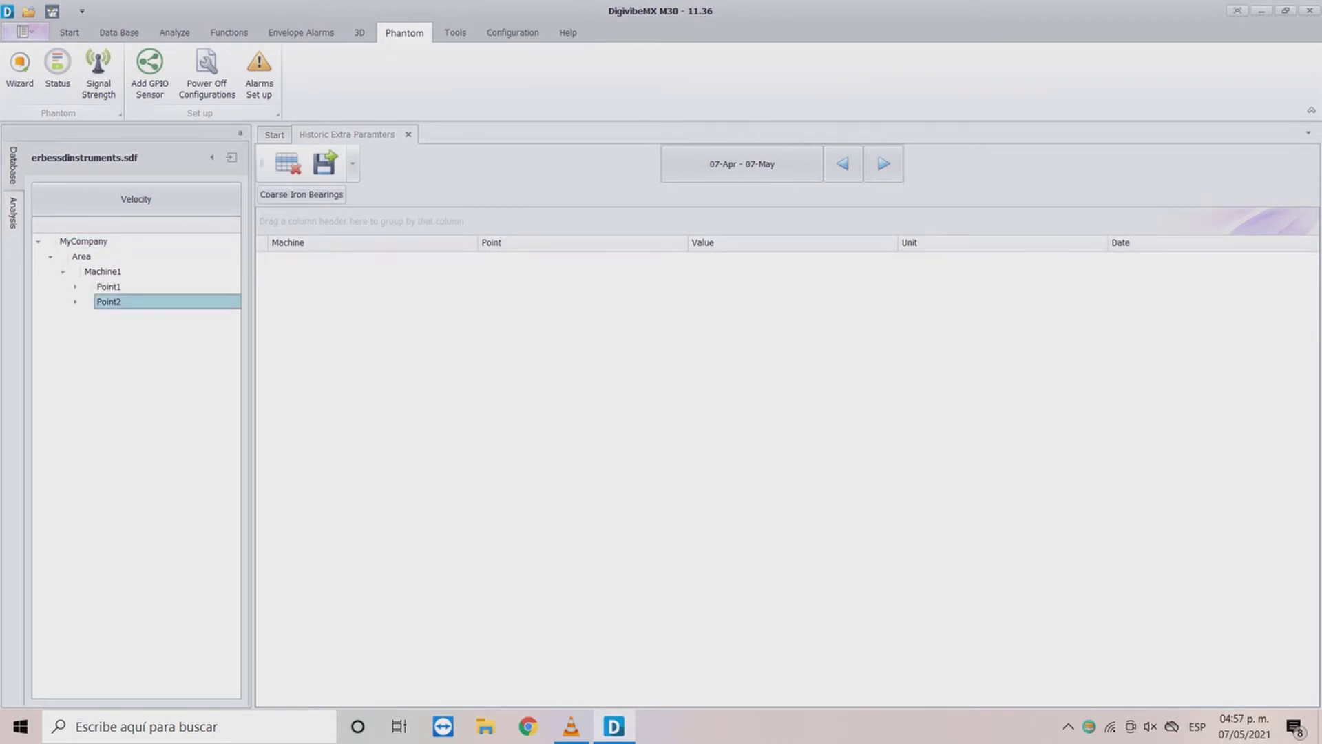
{"action": "left_click", "coordinate": [302, 195]}
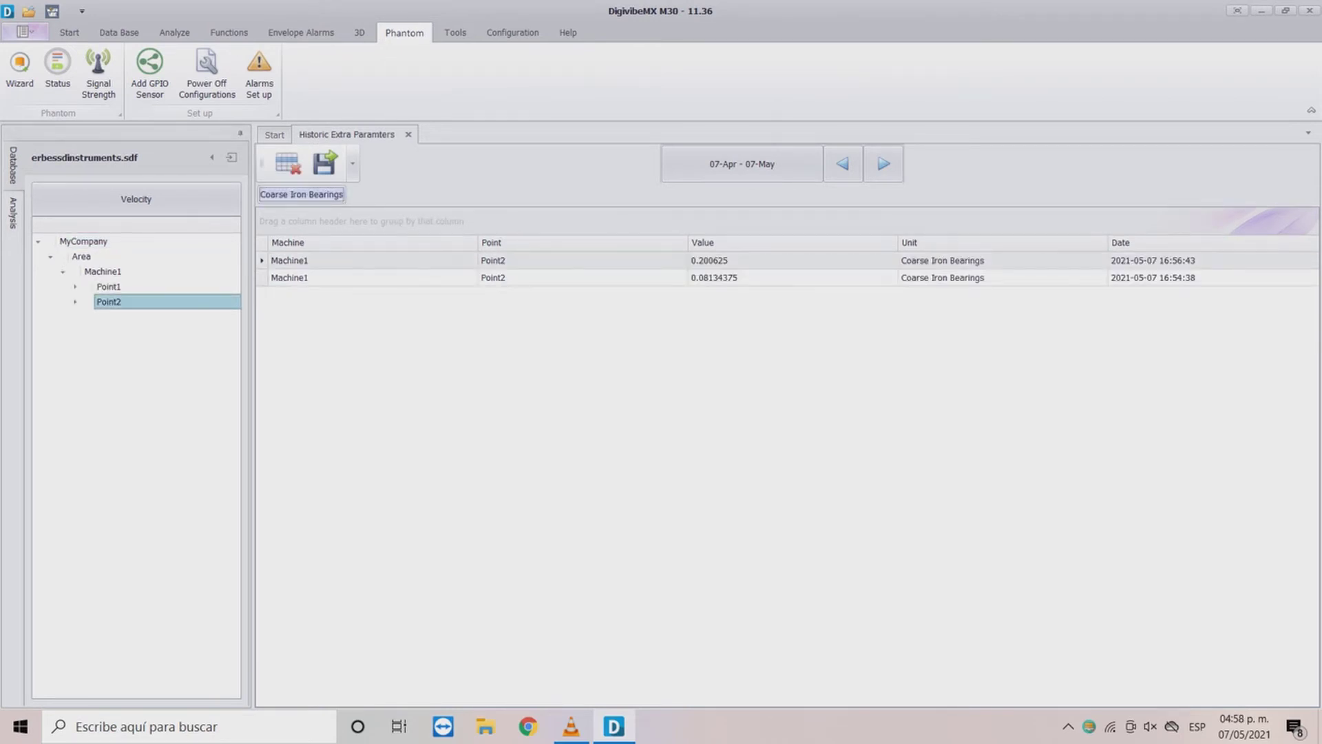
{"action": "left_click", "coordinate": [109, 287]}
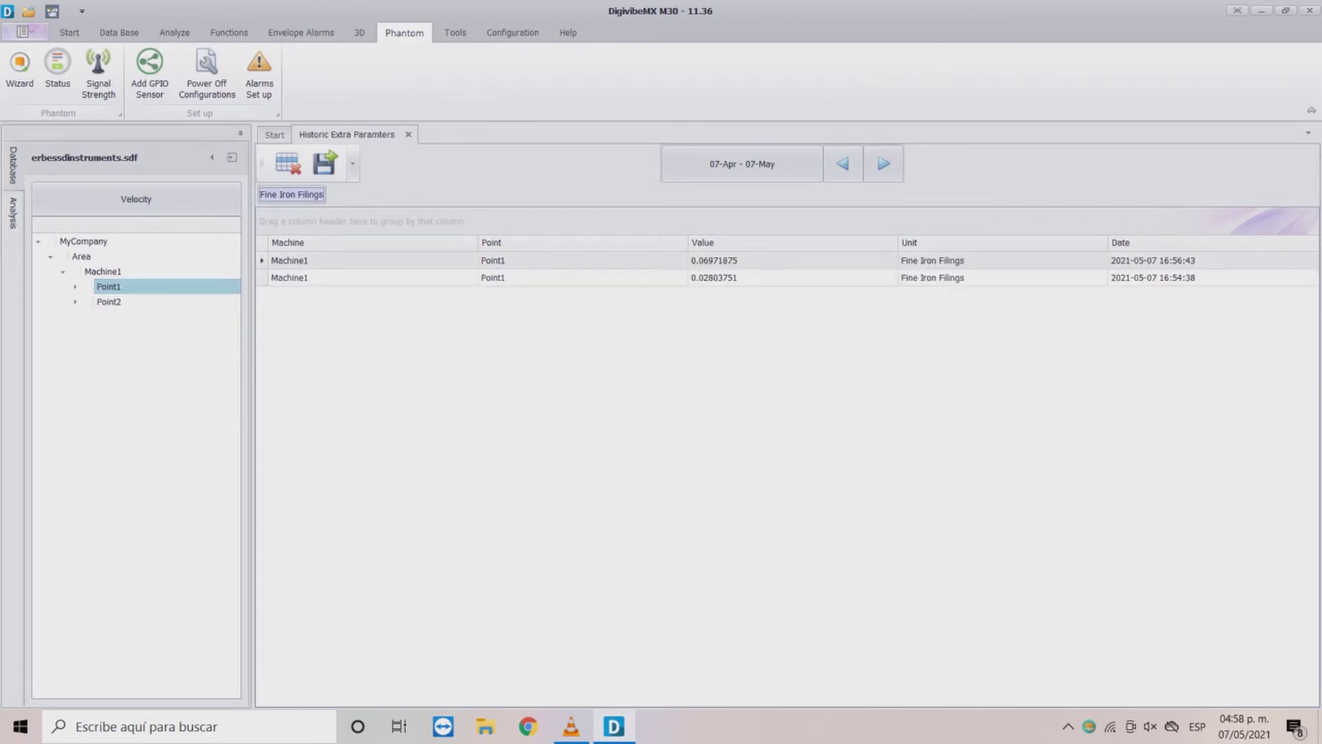
Reload the Coarse Iron Bearings history of Machine1's Point2 to check for new readings
{"action": "left_click", "coordinate": [102, 271]}
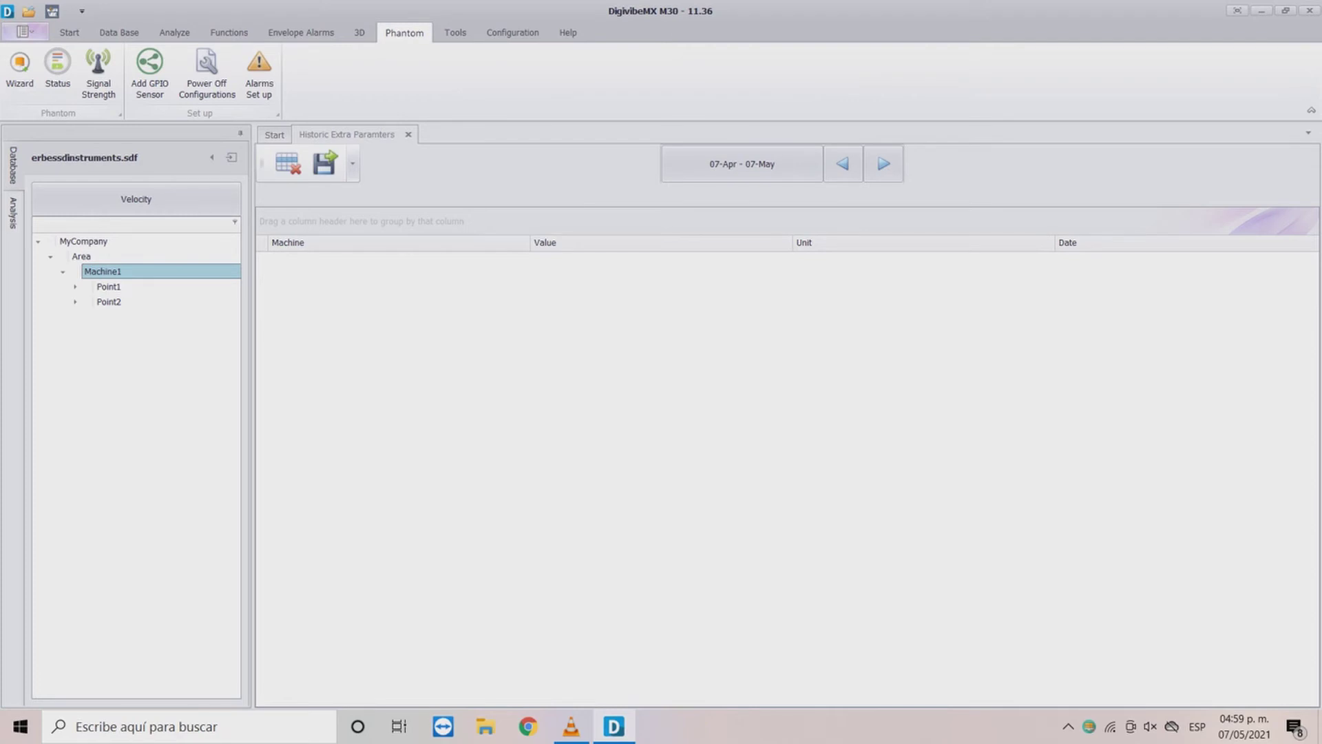
{"action": "left_click", "coordinate": [108, 302]}
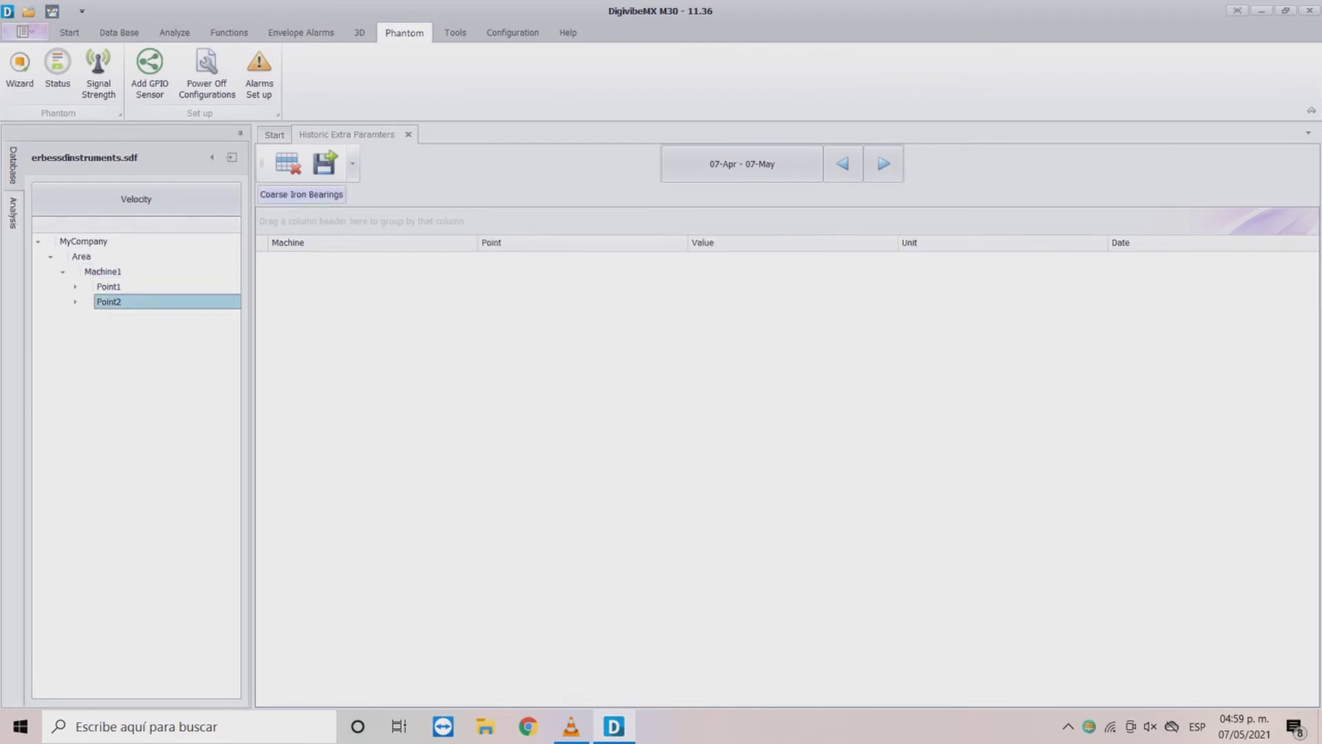
{"action": "left_click", "coordinate": [302, 195]}
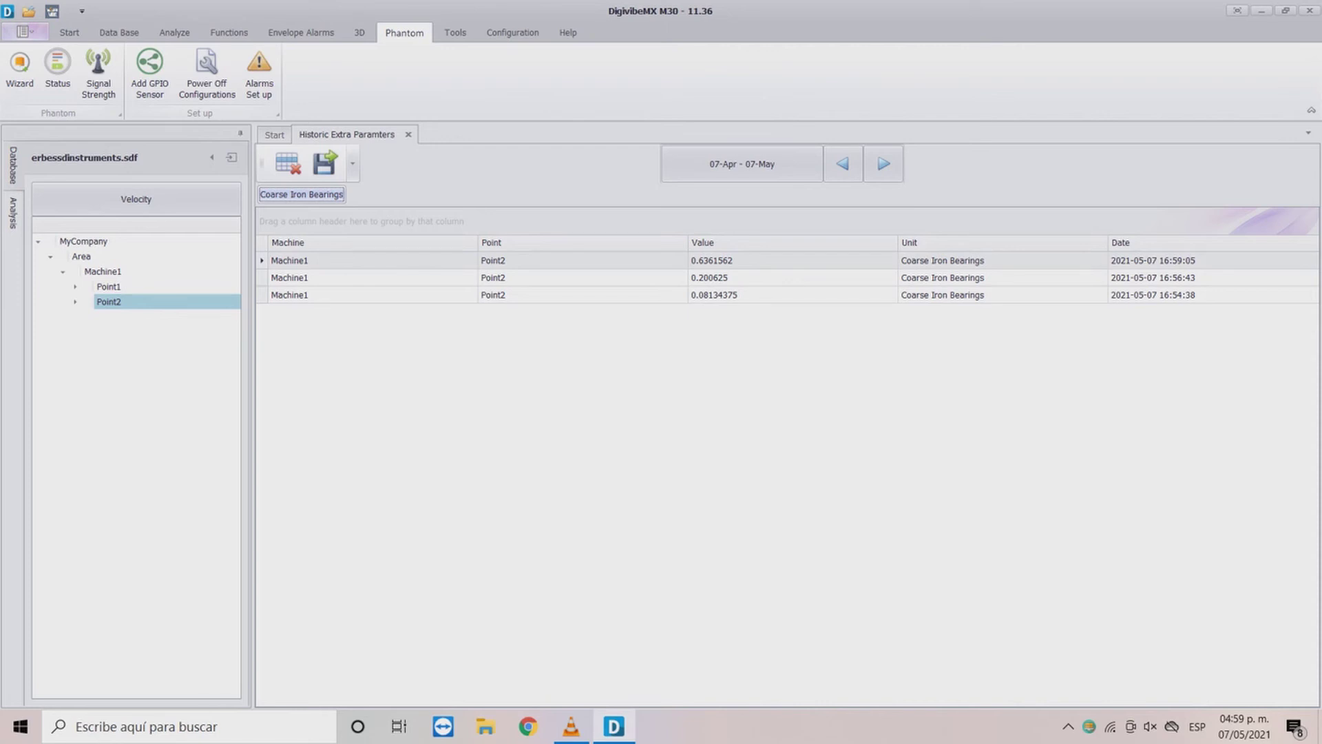
Reload the Fine Iron Filings history of Machine1's Point1 to check for new readings, and close the extra parameters history
{"action": "left_click", "coordinate": [103, 271]}
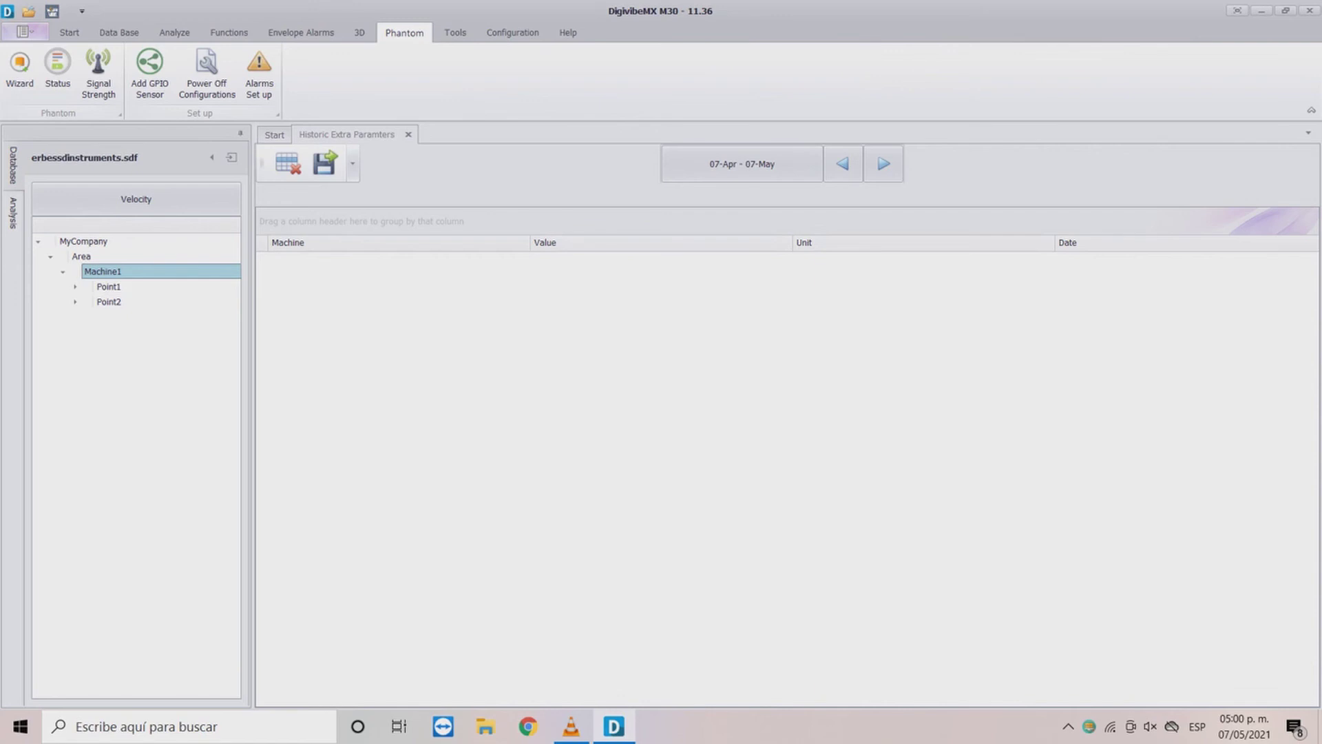
{"action": "left_click", "coordinate": [109, 286]}
{"action": "left_click", "coordinate": [291, 195]}
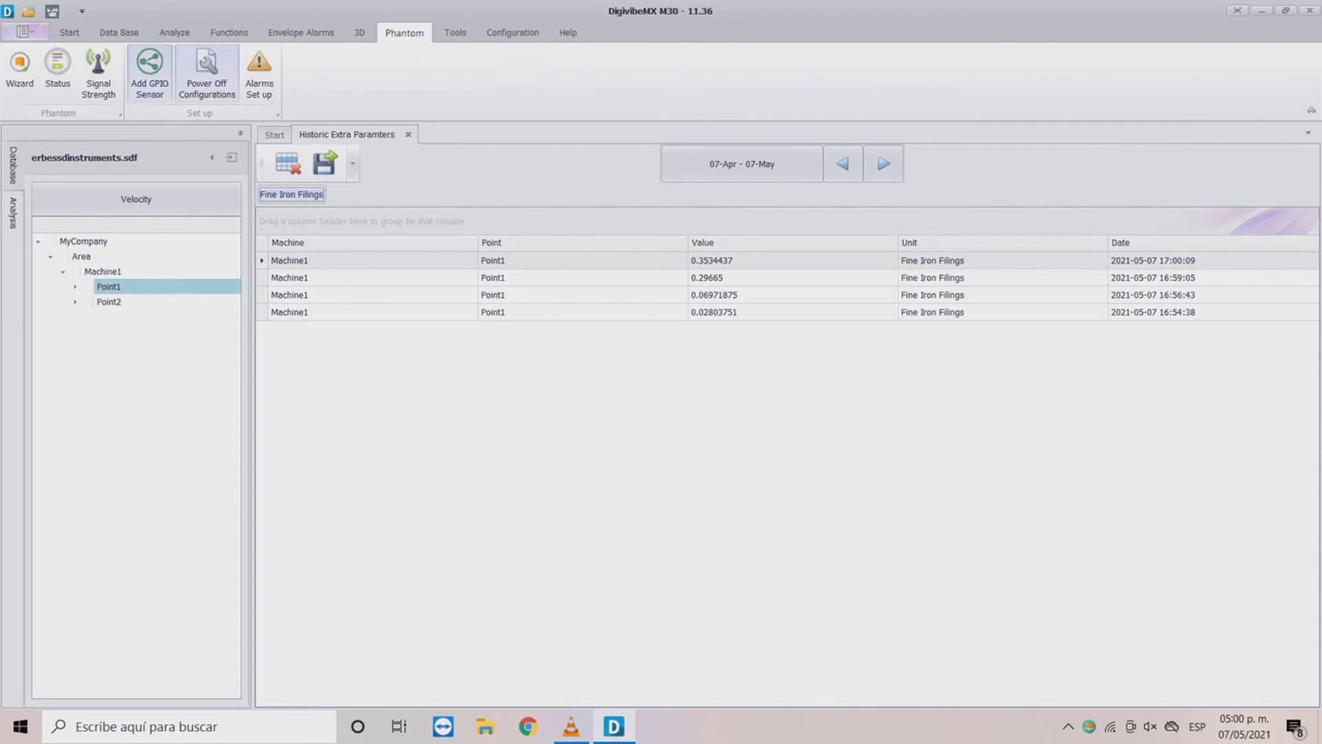
{"action": "left_click", "coordinate": [70, 32]}
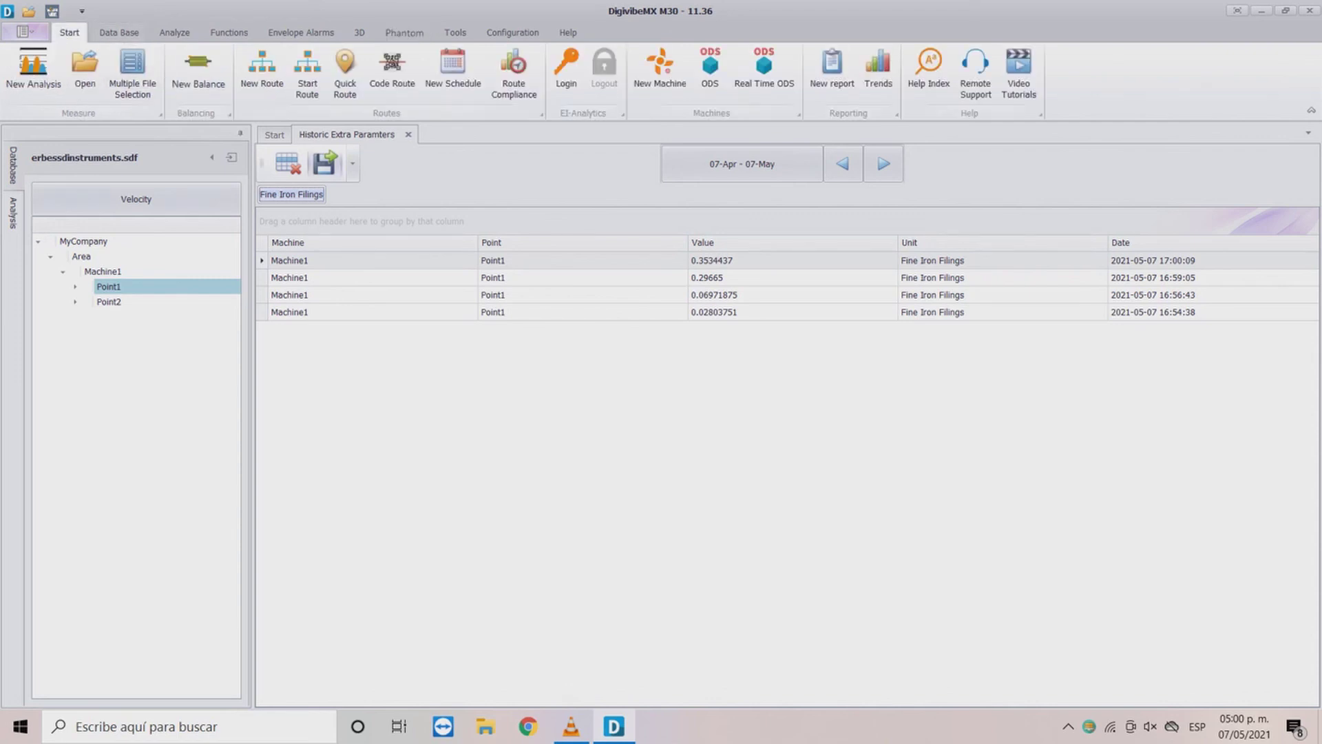
{"action": "left_click", "coordinate": [408, 135]}
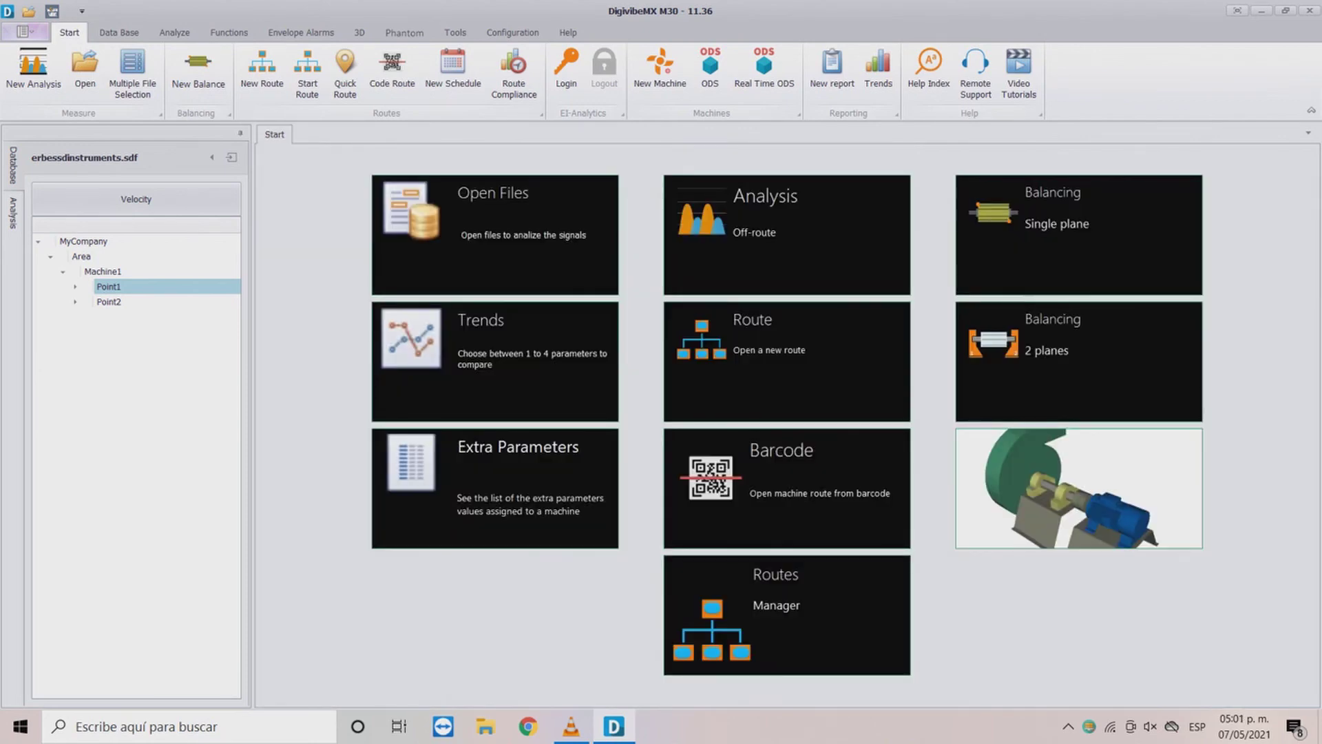